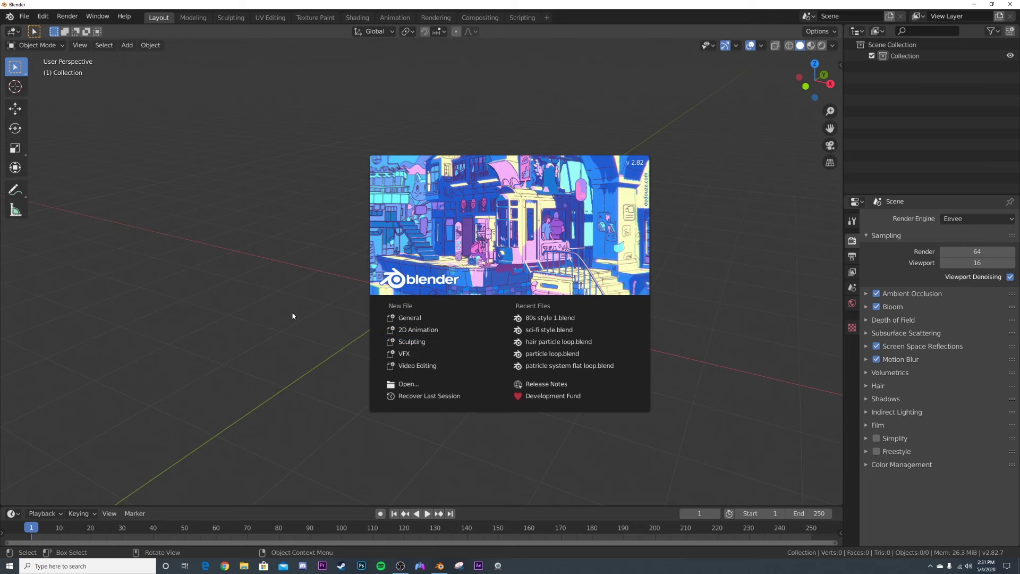
# Dismiss the splash screen and select Eevee as the render engine.
pyautogui.click(292, 316)
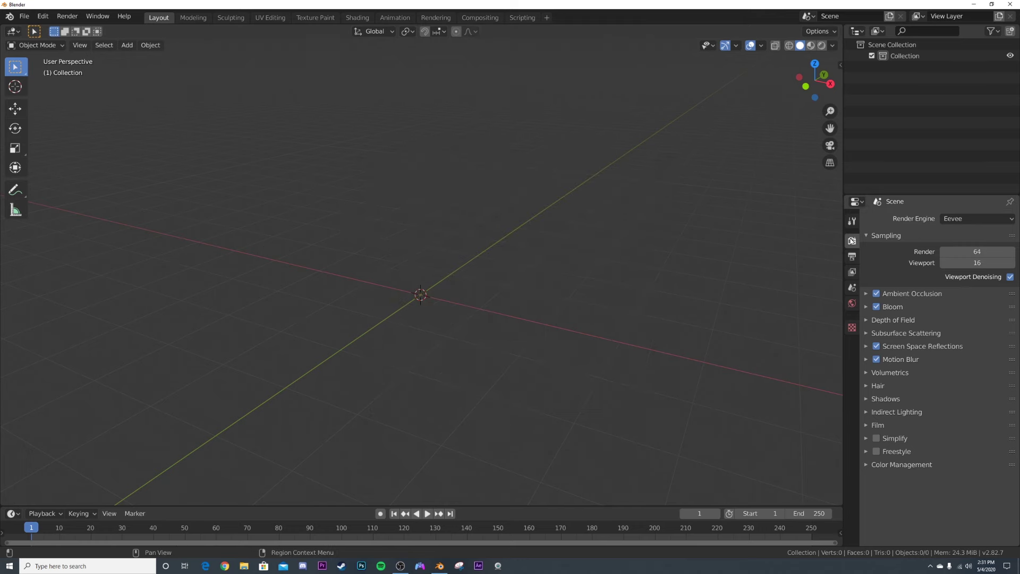
pyautogui.click(963, 220)
pyautogui.click(959, 231)
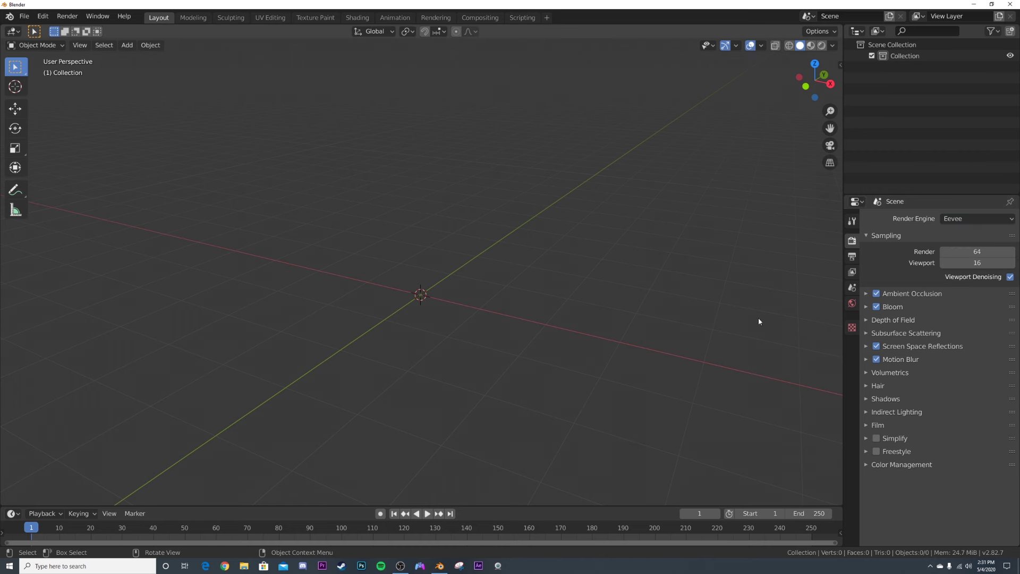
# Add a cylinder mesh and rotate it so it lies along the Y axis.
pyautogui.hotkey('shift', 'a')
pyautogui.moveTo(498, 256)
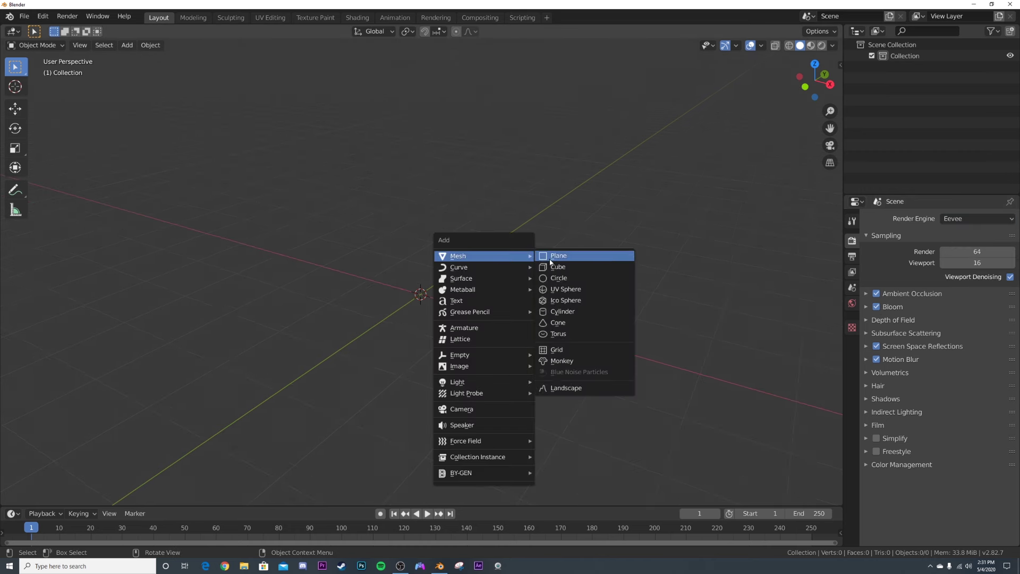
pyautogui.click(547, 312)
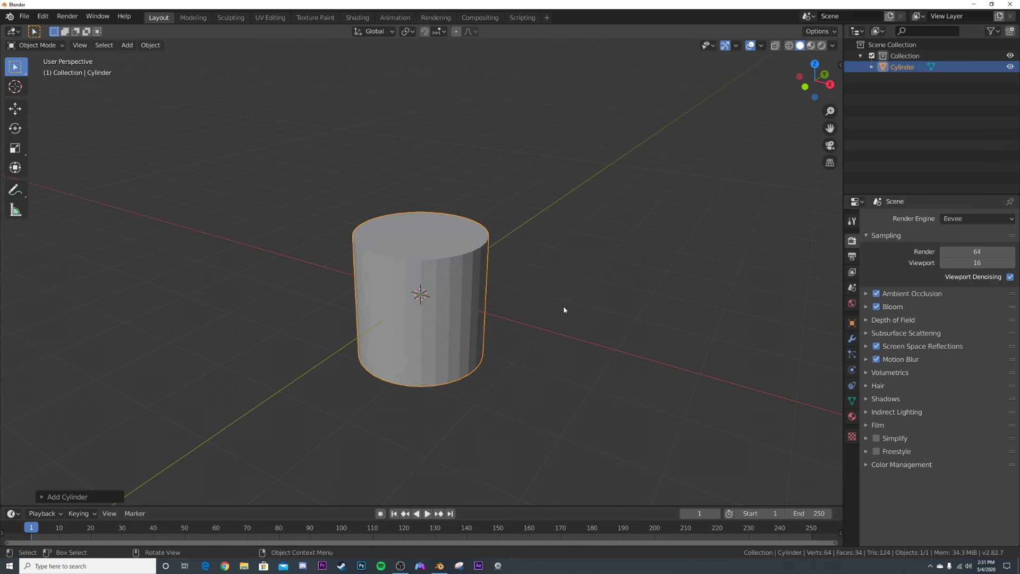
pyautogui.press('r')
pyautogui.click(631, 195)
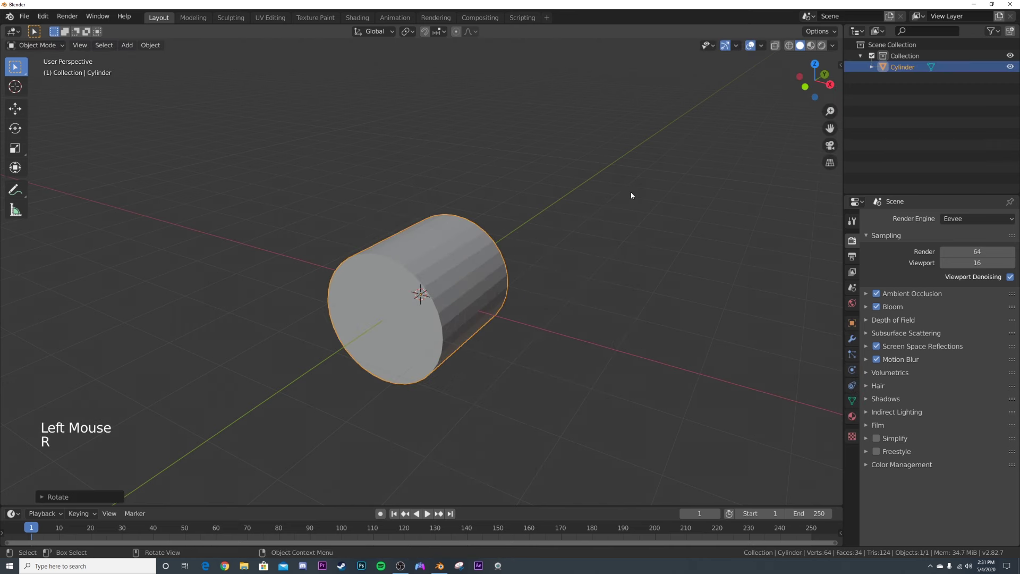
# Scale the cylinder by 8 along the Y axis.
pyautogui.press('s')
pyautogui.press('y')
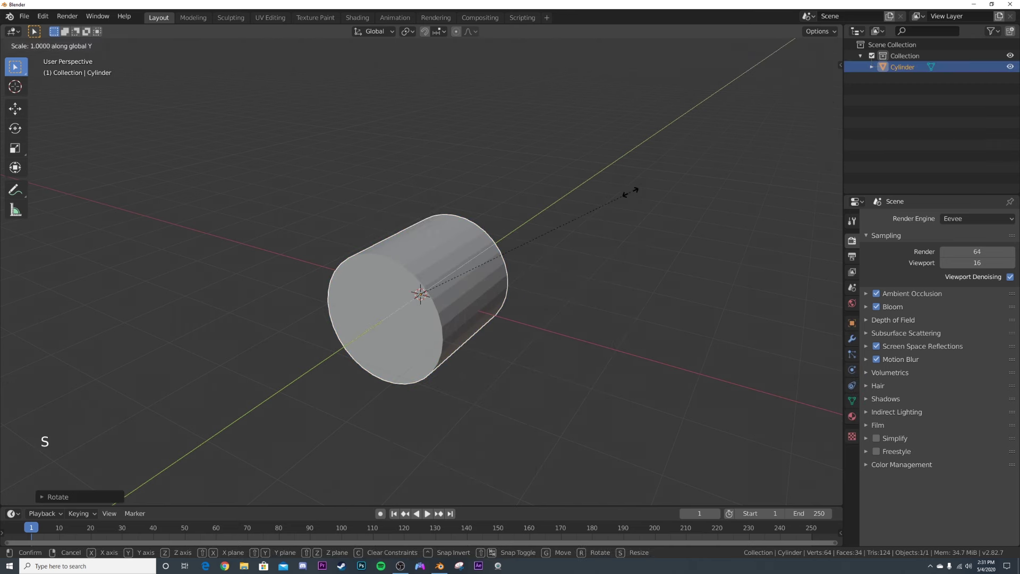
pyautogui.press('8')
pyautogui.click(631, 191)
pyautogui.scroll(-5, 630, 192)
pyautogui.moveTo(597, 239); pyautogui.dragTo(485, 262, button='middle')
# Delete both end cap faces of the cylinder to make an open tube, and return to Object Mode.
pyautogui.press('Tab')
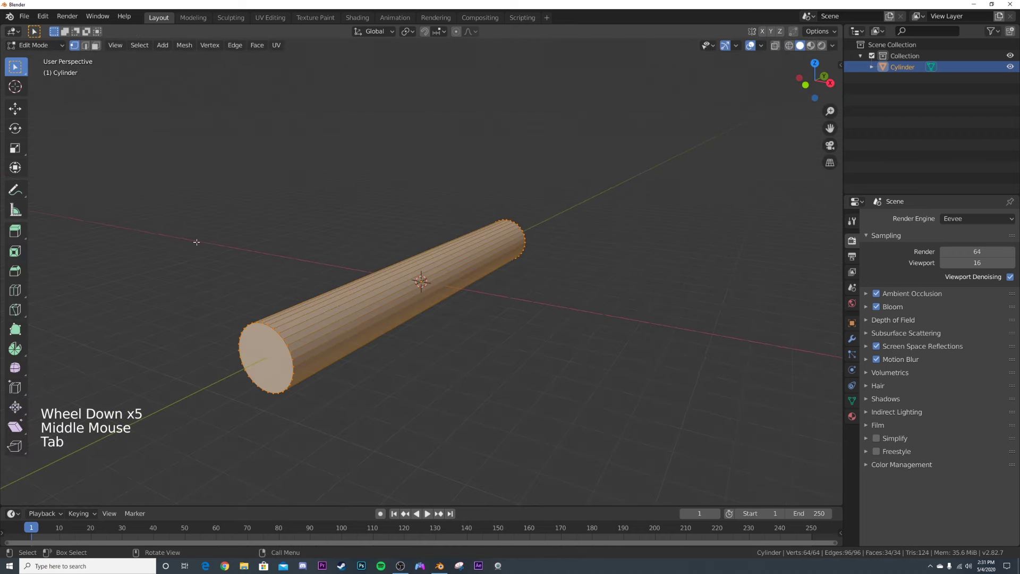
pyautogui.click(93, 47)
pyautogui.click(266, 356)
pyautogui.moveTo(599, 323); pyautogui.dragTo(528, 353, button='middle')
pyautogui.keyDown('shift'); pyautogui.click(546, 353); pyautogui.keyUp('shift')
pyautogui.press('x')
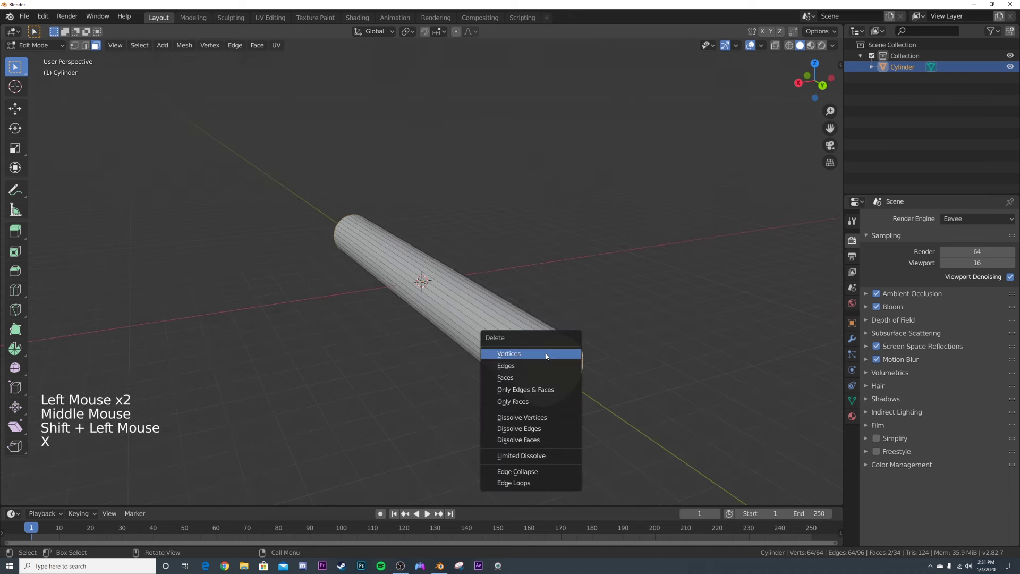
pyautogui.click(524, 377)
pyautogui.press('Tab')
# Add a UV sphere at the center of the open tube.
pyautogui.moveTo(416, 344); pyautogui.dragTo(577, 331, button='middle')
pyautogui.moveTo(550, 294); pyautogui.dragTo(609, 309, button='middle')
pyautogui.hotkey('shift', 'a')
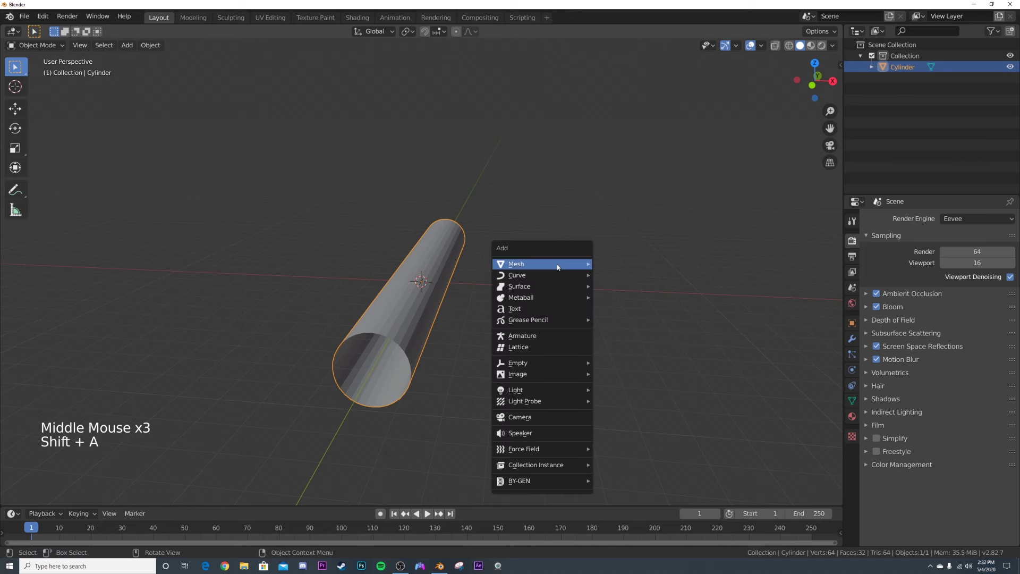
pyautogui.moveTo(557, 265)
pyautogui.click(626, 299)
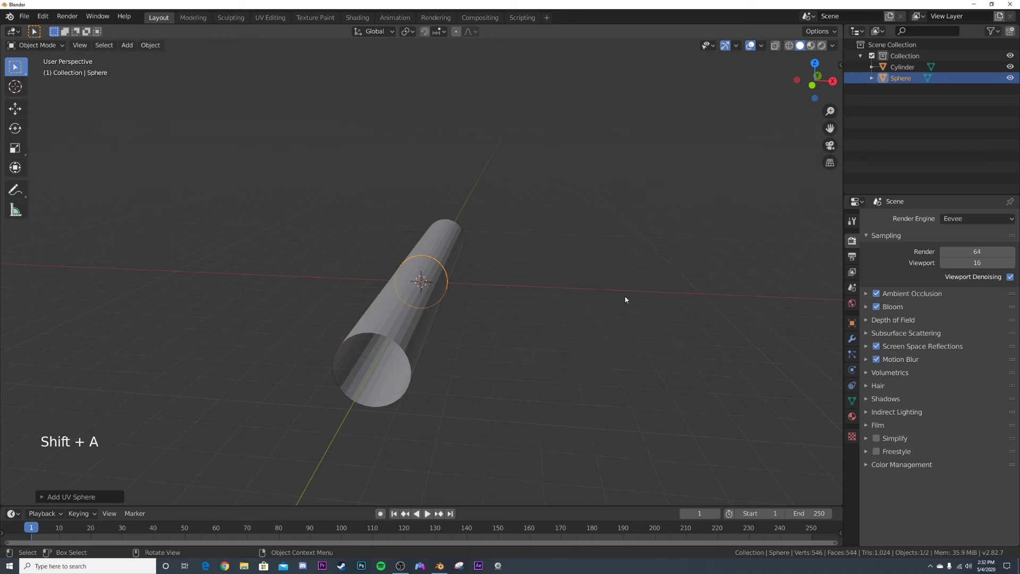
# Move the sphere clear of the tube, to about X 6.24 m, Y -13.04 m, Z -1.12 m.
pyautogui.moveTo(496, 283); pyautogui.dragTo(430, 300, button='middle')
pyautogui.press('g')
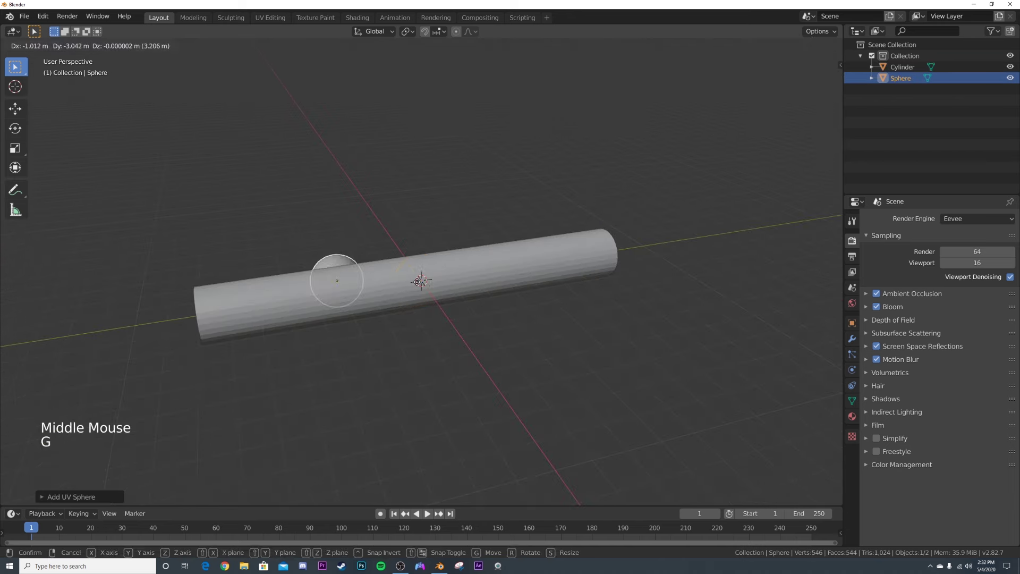
pyautogui.click(102, 326)
pyautogui.moveTo(102, 325); pyautogui.dragTo(280, 316, button='middle')
pyautogui.scroll(-4, 281, 316)
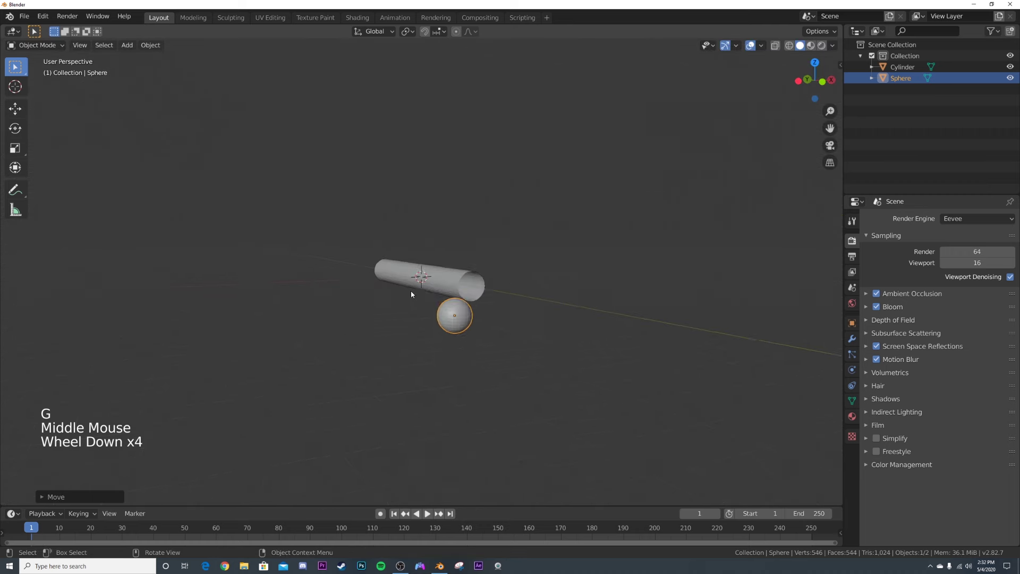
pyautogui.moveTo(352, 291); pyautogui.dragTo(454, 311, button='middle')
pyautogui.press('g')
pyautogui.click(613, 312)
pyautogui.scroll(1, 601, 313)
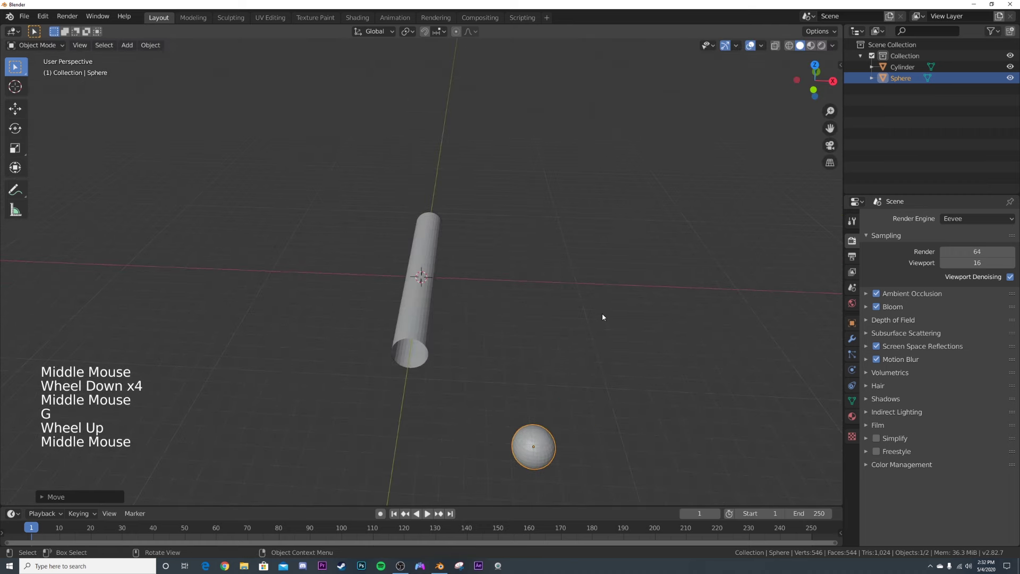
pyautogui.moveTo(602, 313); pyautogui.dragTo(563, 303, button='middle')
pyautogui.keyDown('shift'); pyautogui.moveTo(563, 303); pyautogui.dragTo(552, 318, button='middle'); pyautogui.keyUp('shift')
# Stretch the sphere into a thin needle along Y, with scale about 0.256 on X and Z and 12.218 on Y.
pyautogui.click(852, 322)
pyautogui.moveTo(963, 349); pyautogui.dragTo(1012, 349)
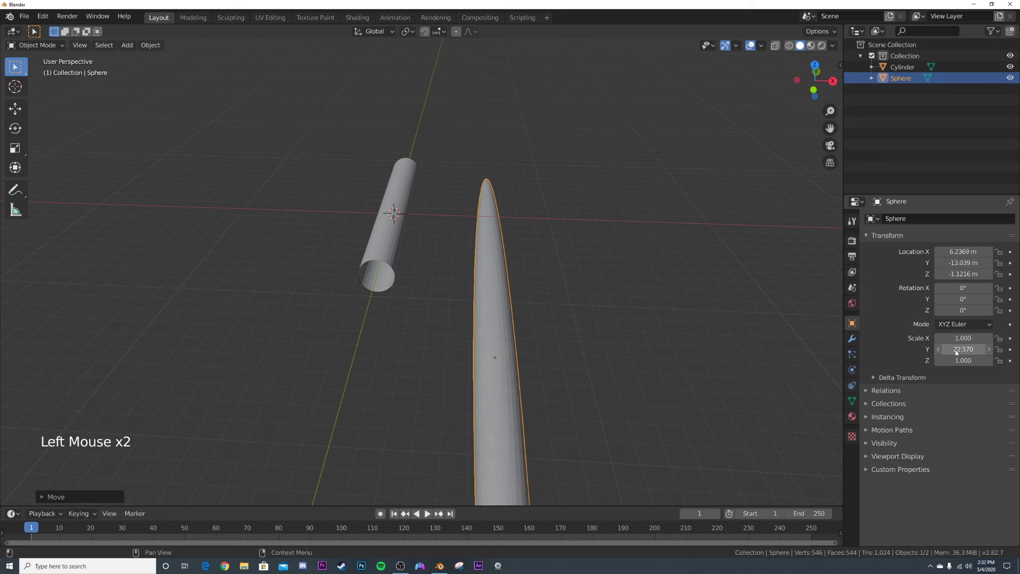
pyautogui.scroll(-2, 610, 319)
pyautogui.press('s')
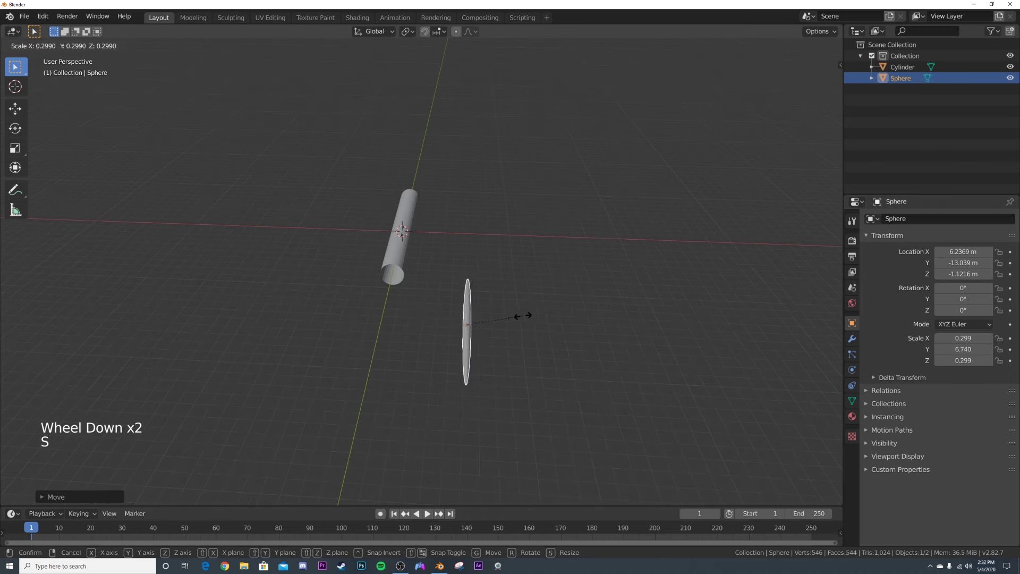
pyautogui.click(518, 319)
pyautogui.moveTo(516, 321); pyautogui.dragTo(518, 319, button='middle')
pyautogui.moveTo(962, 351); pyautogui.dragTo(963, 351)
pyautogui.rightClick(550, 316)
# Switch the viewport to Rendered shading and give the stretched sphere a new material with an Emission surface.
pyautogui.moveTo(550, 316); pyautogui.dragTo(517, 303, button='middle')
pyautogui.scroll(3, 515, 297)
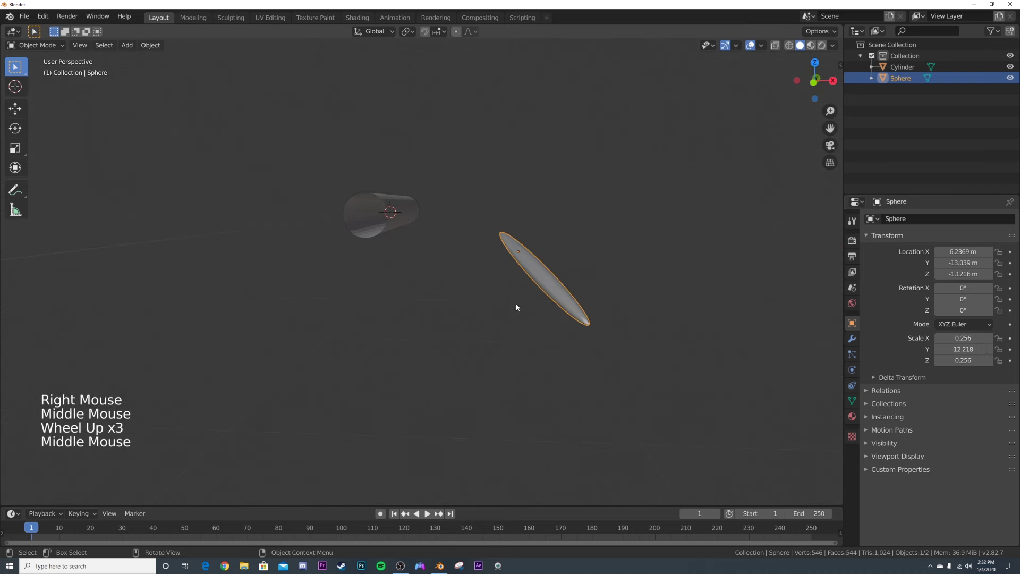
pyautogui.press('z')
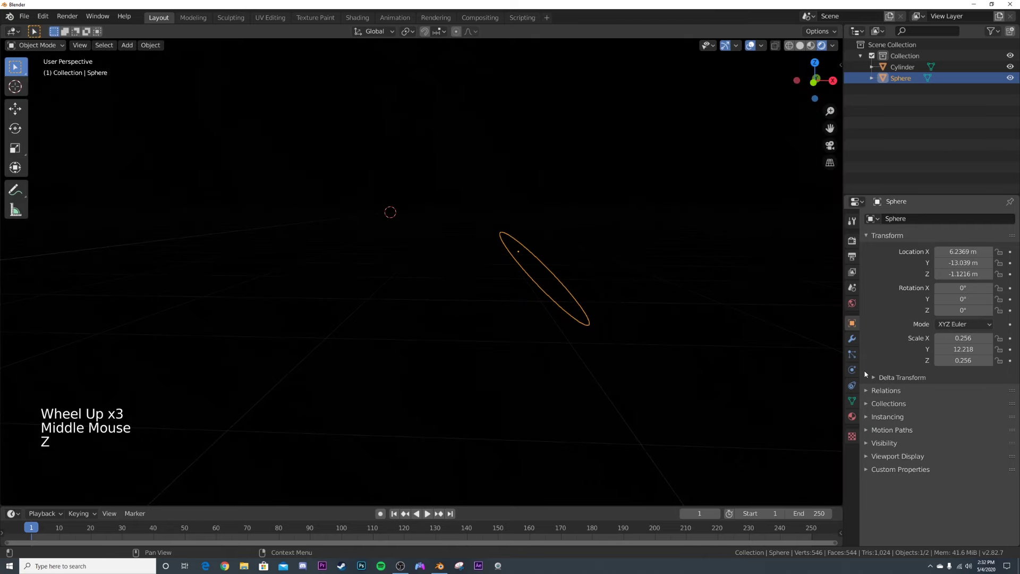
pyautogui.click(852, 418)
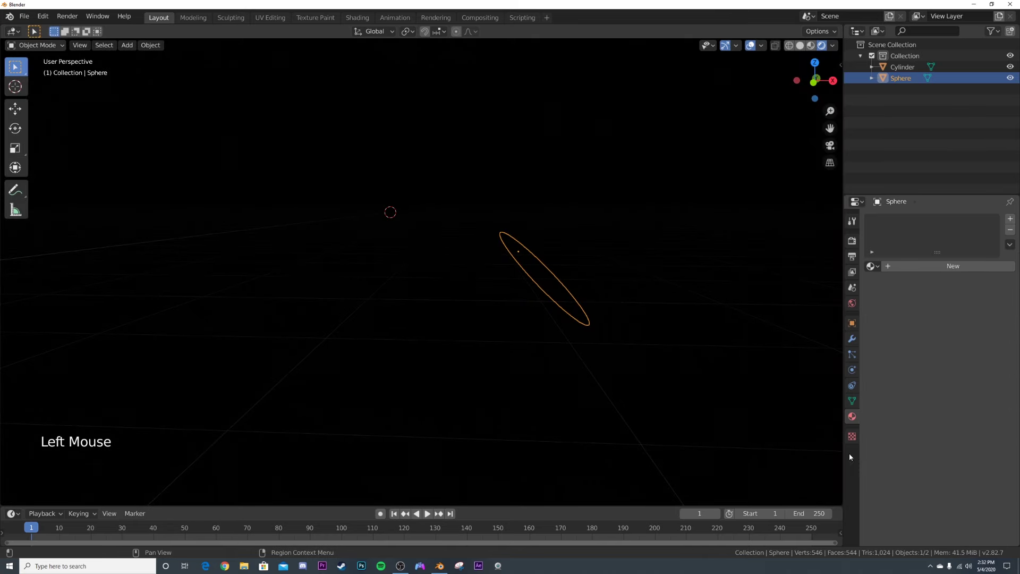
pyautogui.click(950, 266)
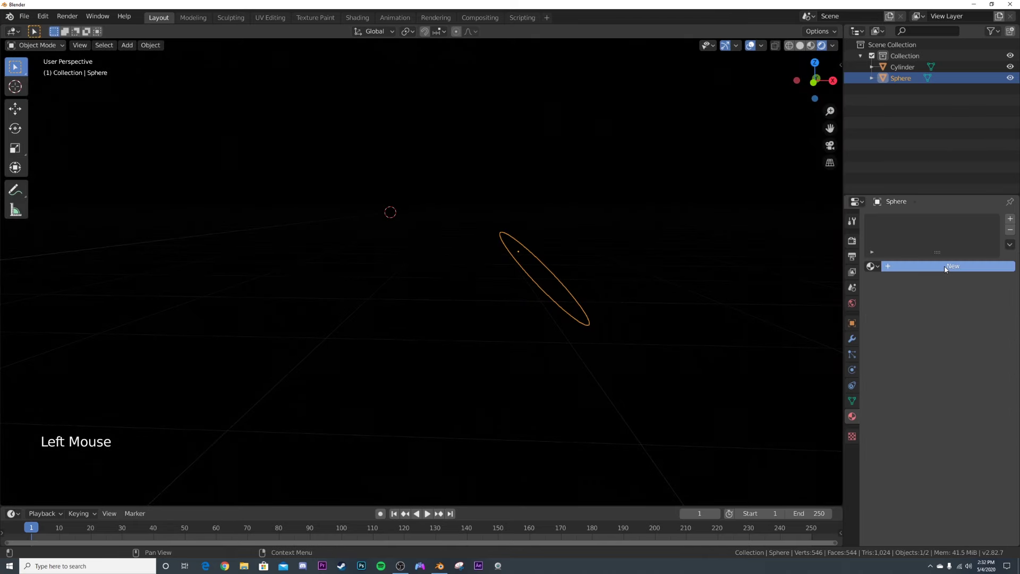
pyautogui.click(962, 332)
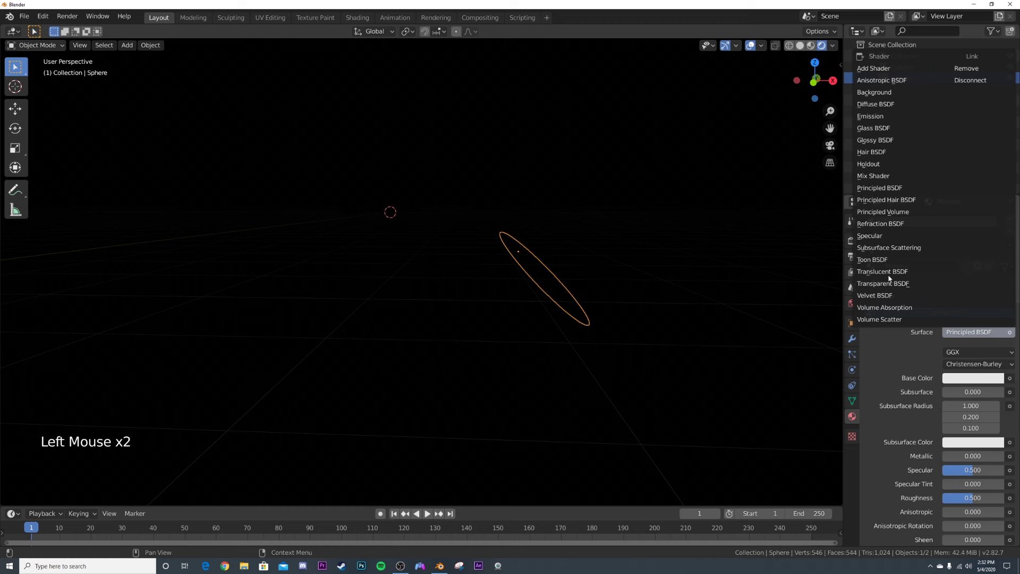
pyautogui.click(878, 123)
# Set the emission strength to 4.400 and its color to light blue with hue 0.575 and saturation 0.609.
pyautogui.moveTo(980, 371); pyautogui.dragTo(1004, 371)
pyautogui.click(965, 352)
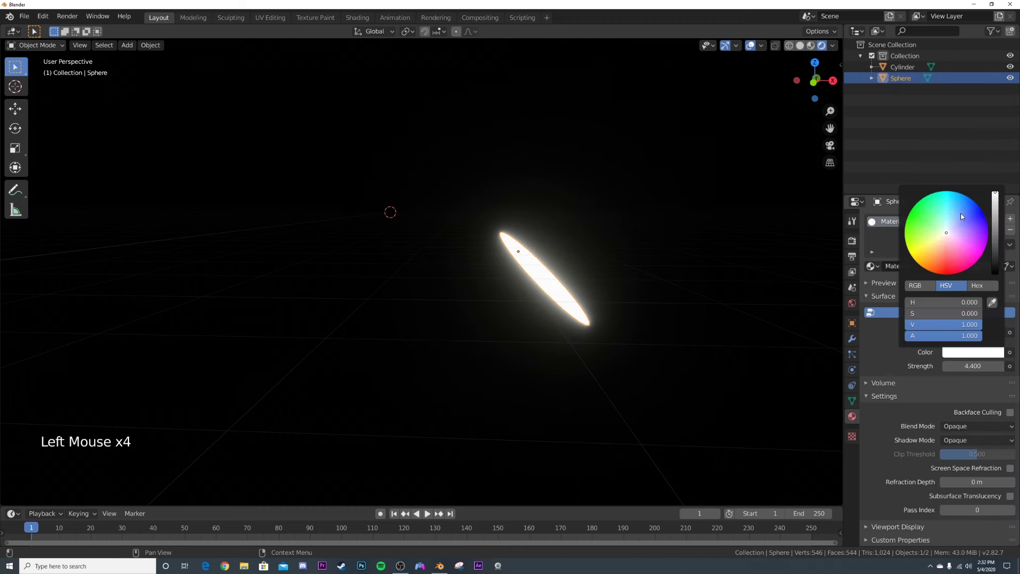
pyautogui.moveTo(963, 218); pyautogui.dragTo(958, 208)
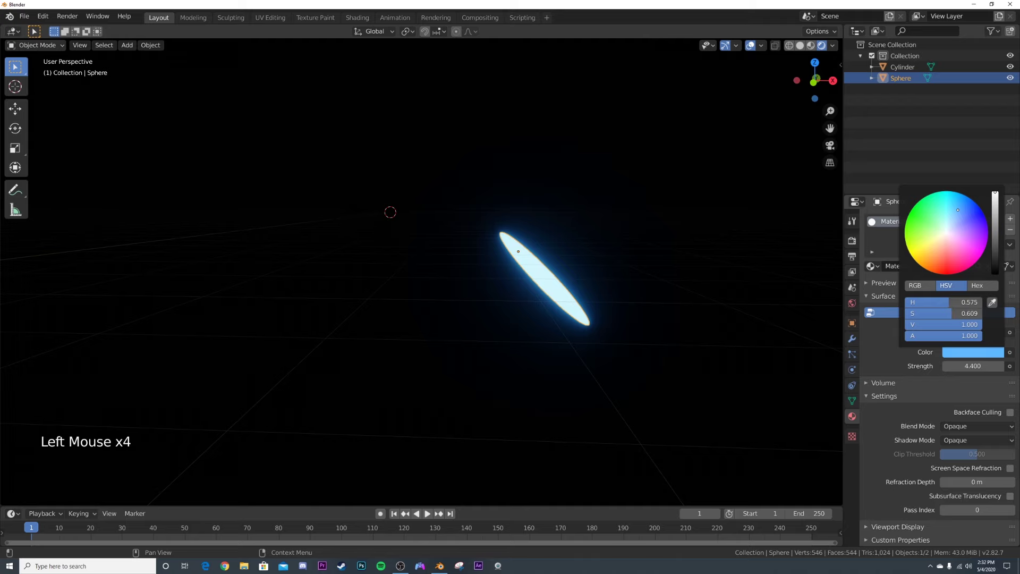
pyautogui.click(604, 230)
# Return the viewport to Solid shading and add a particle system of type Hair to the cylinder.
pyautogui.moveTo(604, 230); pyautogui.dragTo(379, 270, button='middle')
pyautogui.scroll(-4, 581, 316)
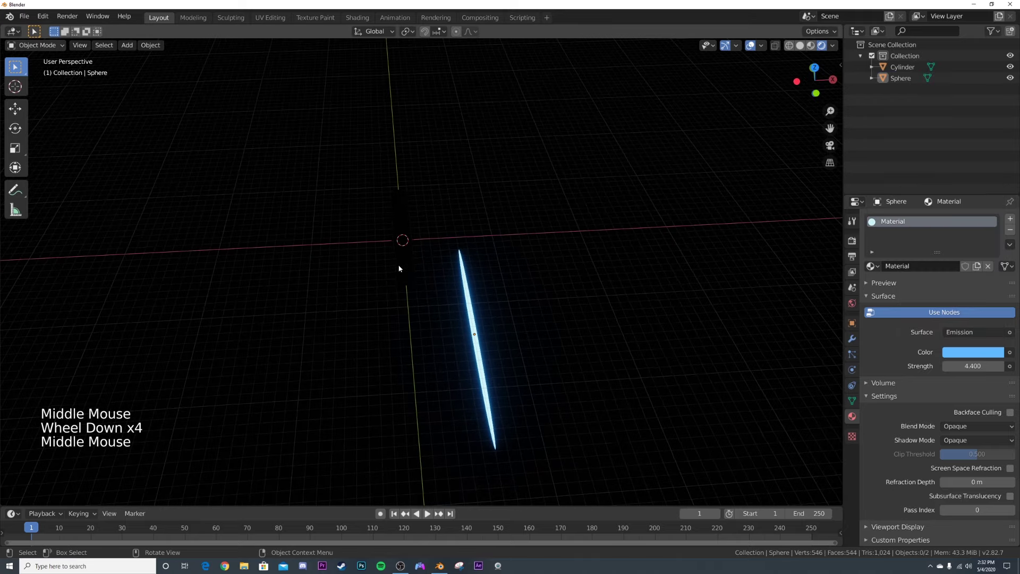
pyautogui.click(399, 268)
pyautogui.press('z')
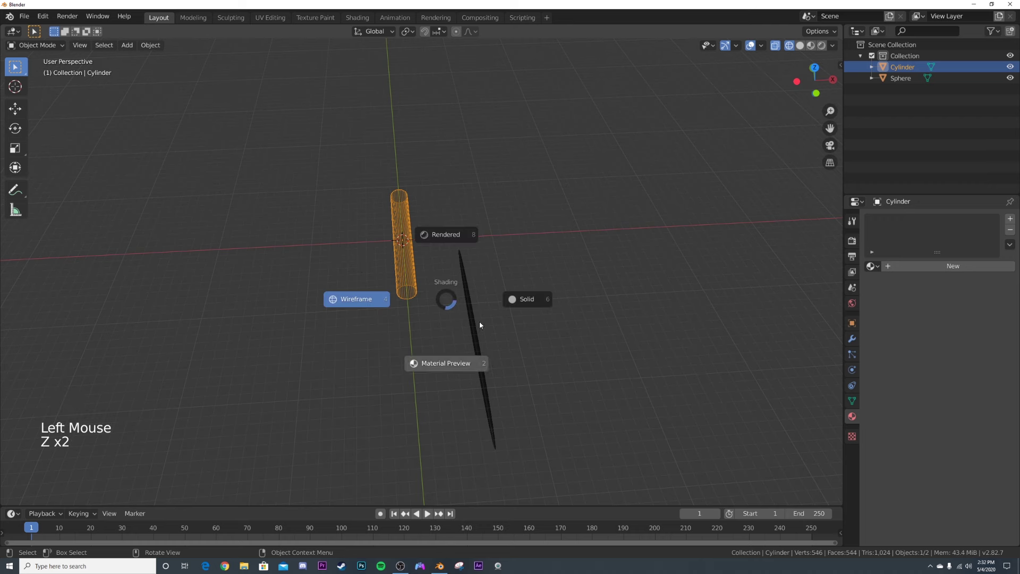
pyautogui.scroll(8, 452, 303)
pyautogui.moveTo(442, 302)
pyautogui.mouseDown(button='middle')
pyautogui.moveTo(444, 276)
pyautogui.moveTo(519, 368)
pyautogui.moveTo(519, 359)
pyautogui.mouseUp(button='middle')
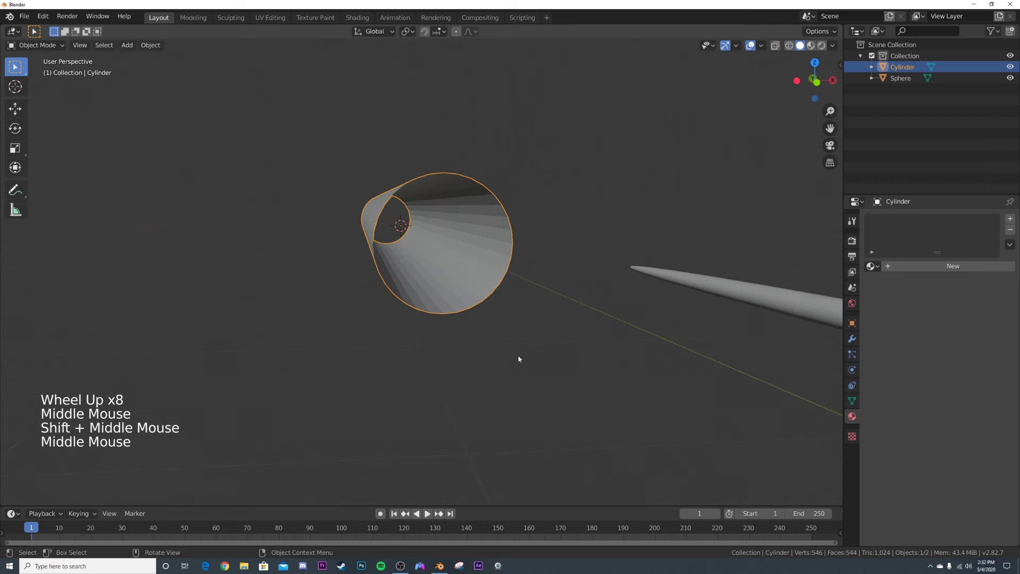
pyautogui.click(853, 354)
pyautogui.click(1011, 219)
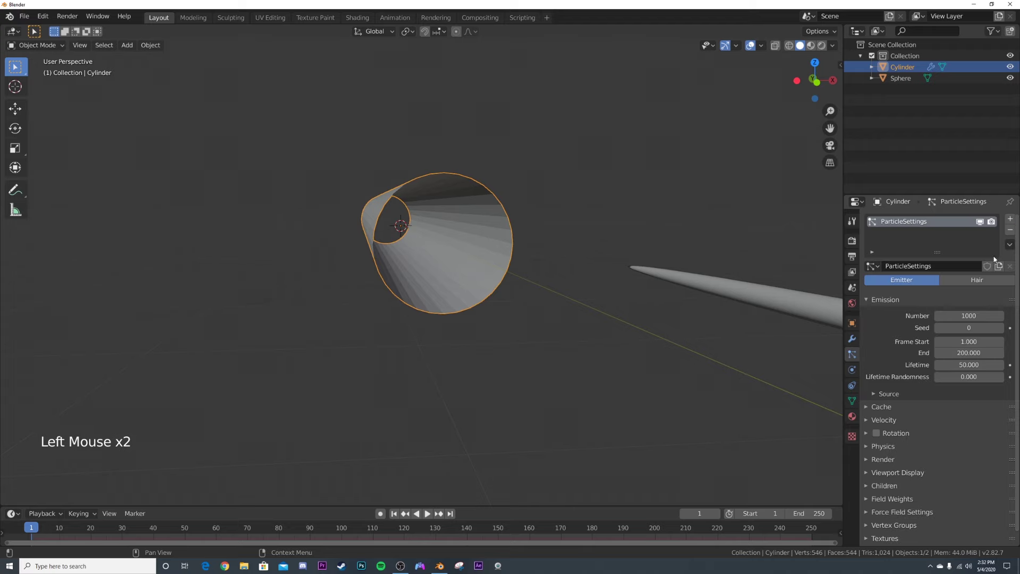
pyautogui.click(980, 281)
# Render the hair particles as the Sphere instance object with Object Rotation enabled.
pyautogui.click(883, 406)
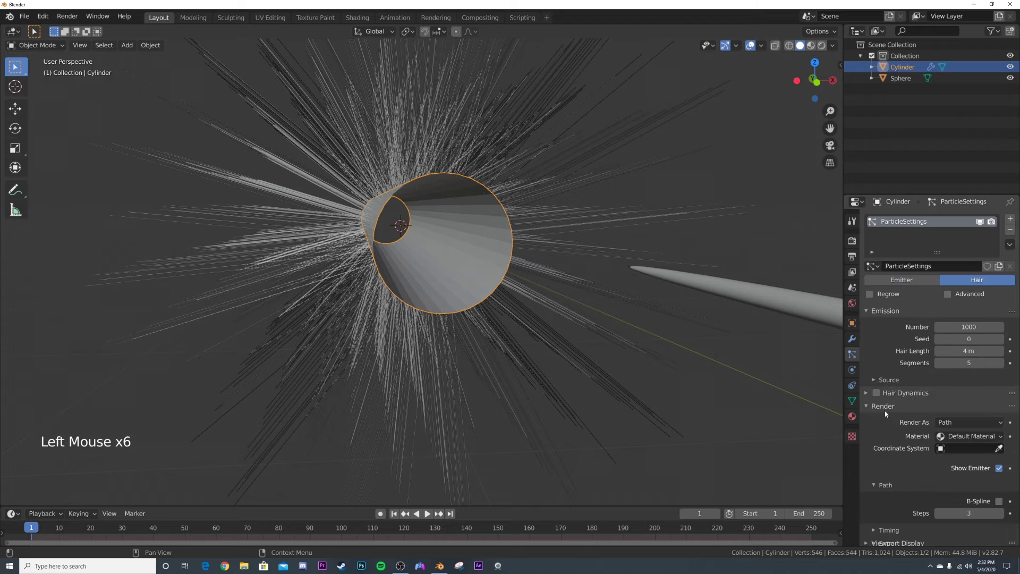
pyautogui.click(968, 422)
pyautogui.click(943, 457)
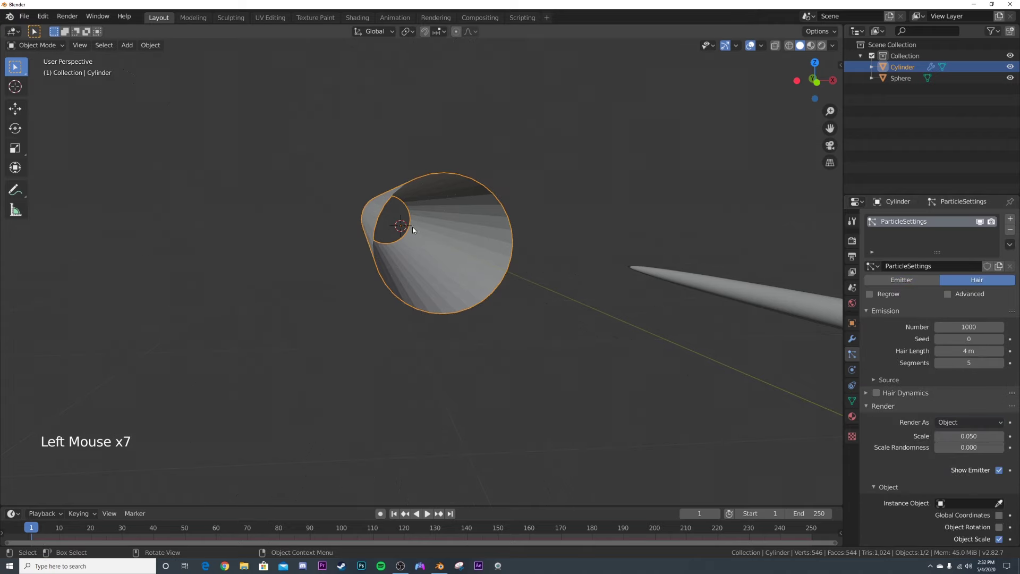
pyautogui.scroll(-4, 1005, 485)
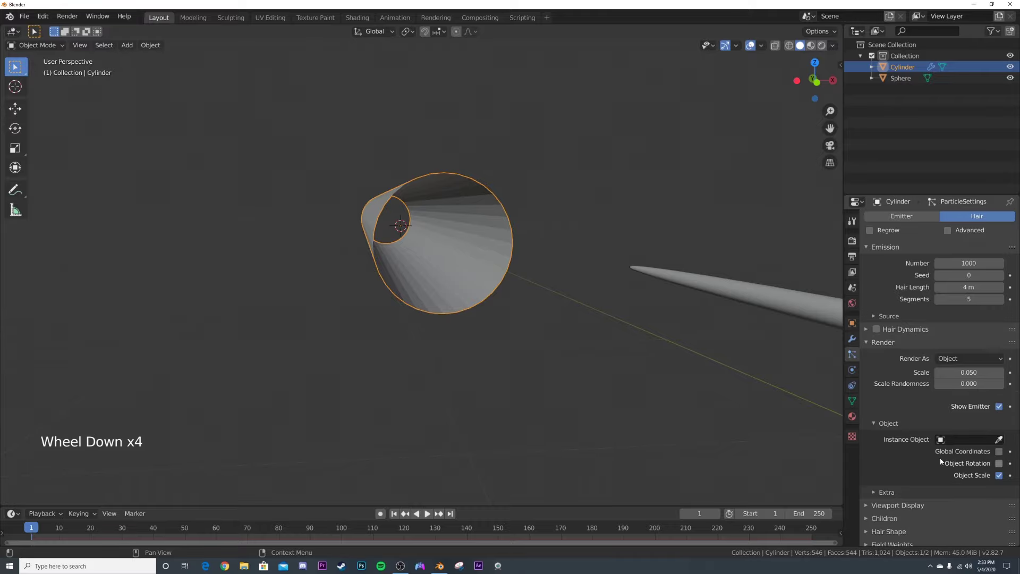
pyautogui.click(955, 441)
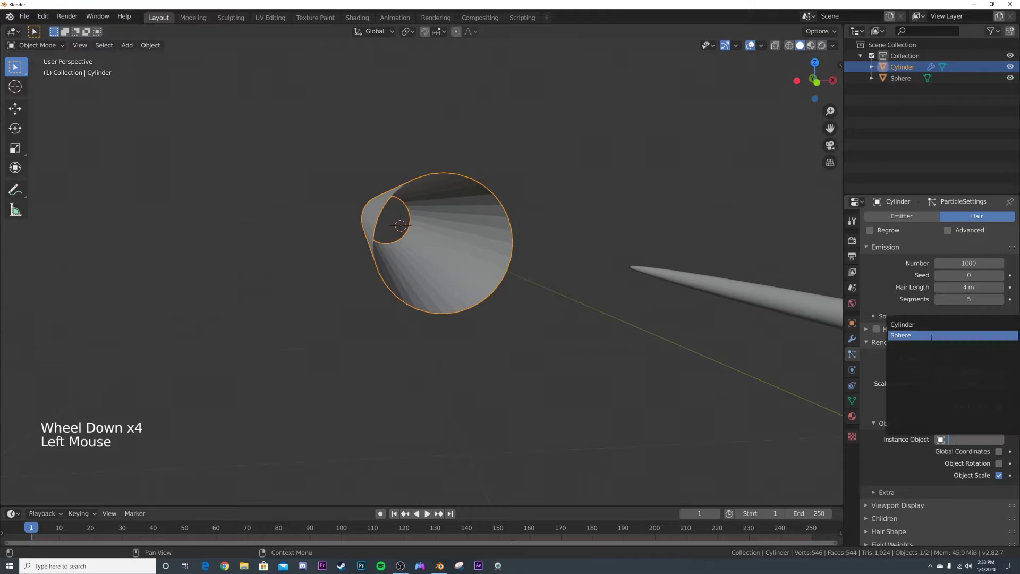
pyautogui.click(901, 335)
pyautogui.moveTo(703, 344); pyautogui.dragTo(619, 382, button='middle')
pyautogui.click(999, 463)
pyautogui.scroll(-4, 619, 382)
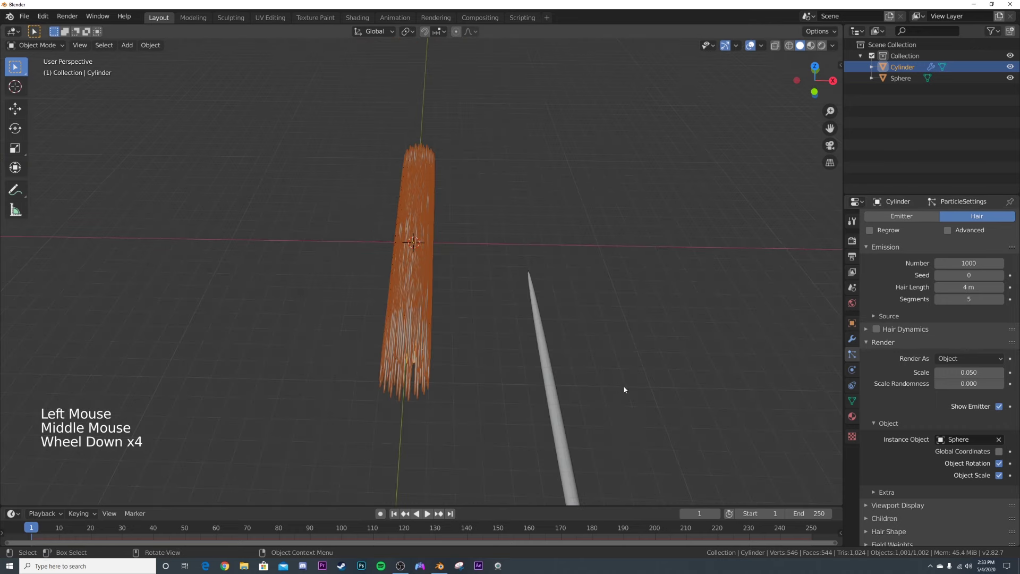
# Freely rotate the stretched sphere to change the direction of the particle instances on the cylinder.
pyautogui.moveTo(549, 412); pyautogui.dragTo(523, 371, button='middle')
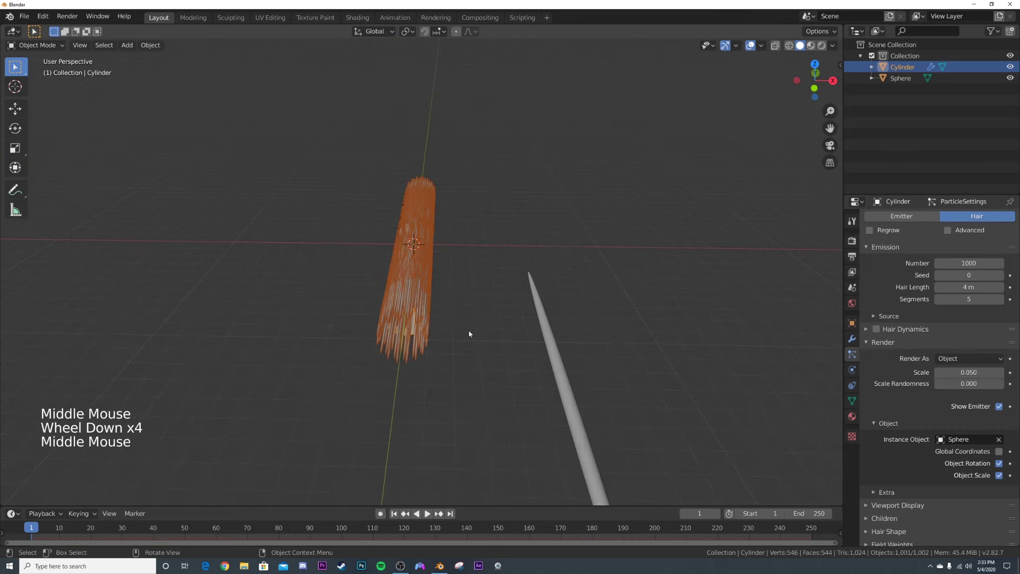
pyautogui.click(572, 403)
pyautogui.press('r')
pyautogui.press('r')
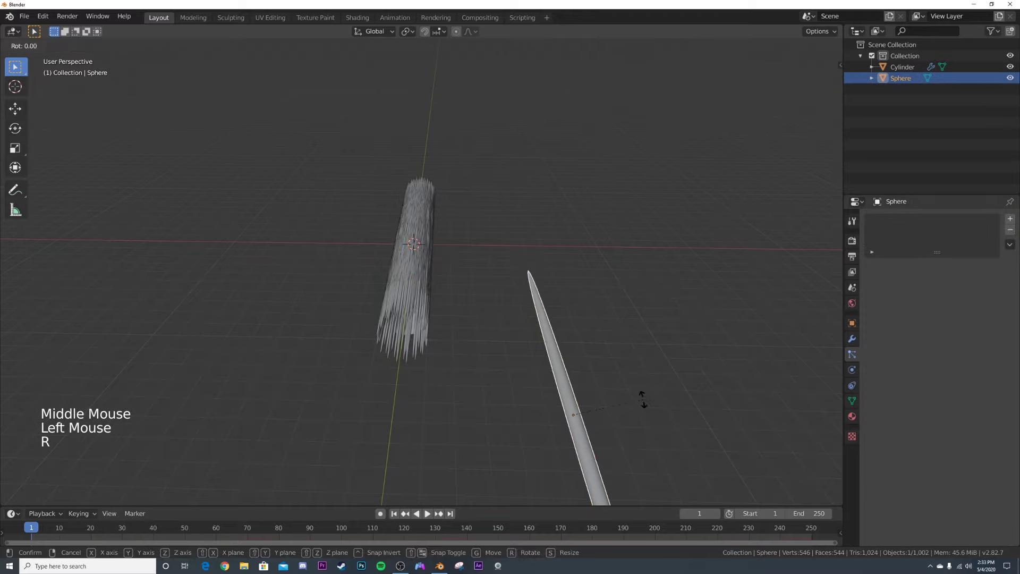
pyautogui.click(661, 346)
pyautogui.scroll(5, 568, 352)
pyautogui.moveTo(569, 352); pyautogui.dragTo(470, 330, button='middle')
# Set the cylinder's particle scale randomness to 1.000 and the particle scale to 0.020.
pyautogui.click(470, 330)
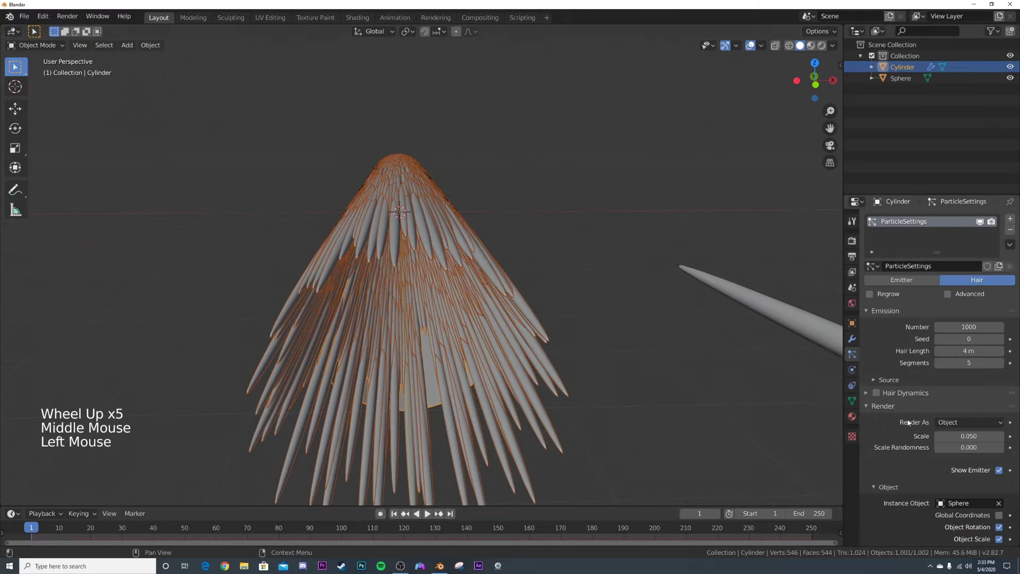
pyautogui.moveTo(949, 447); pyautogui.dragTo(1009, 447)
pyautogui.moveTo(637, 372); pyautogui.dragTo(627, 330, button='middle')
pyautogui.keyDown('shift'); pyautogui.moveTo(979, 436); pyautogui.dragTo(948, 435); pyautogui.keyUp('shift')
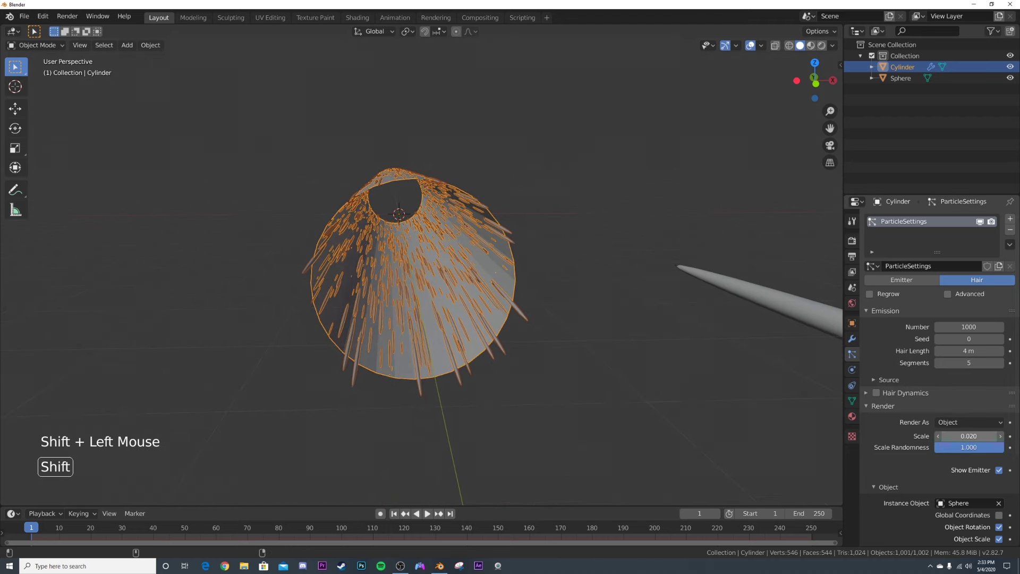
# Preview the cylinder's glowing streaks from the open end in Rendered shading.
pyautogui.moveTo(627, 361); pyautogui.dragTo(587, 342, button='middle')
pyautogui.press('z')
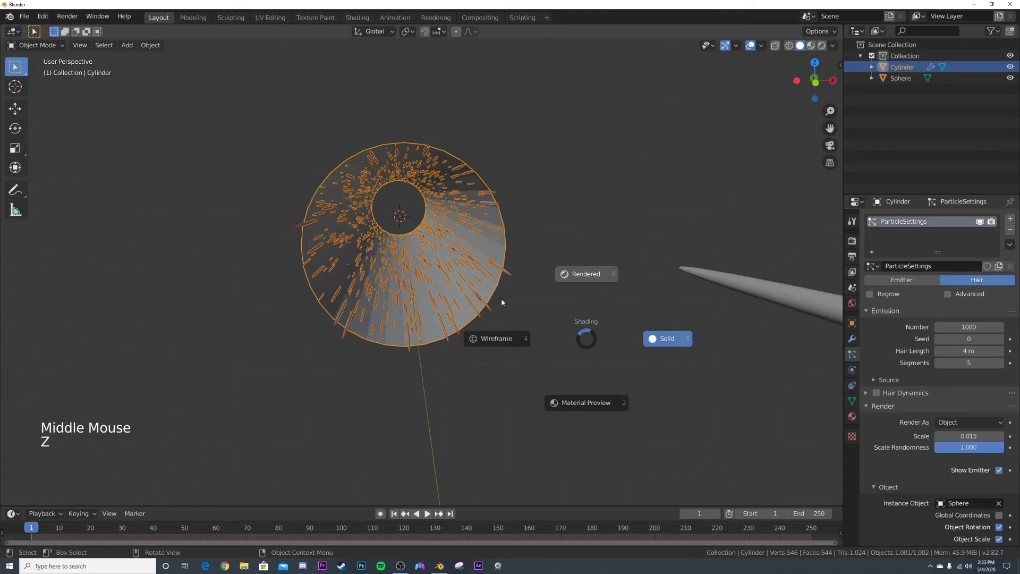
pyautogui.click(490, 294)
pyautogui.scroll(3, 490, 294)
pyautogui.scroll(-2, 490, 294)
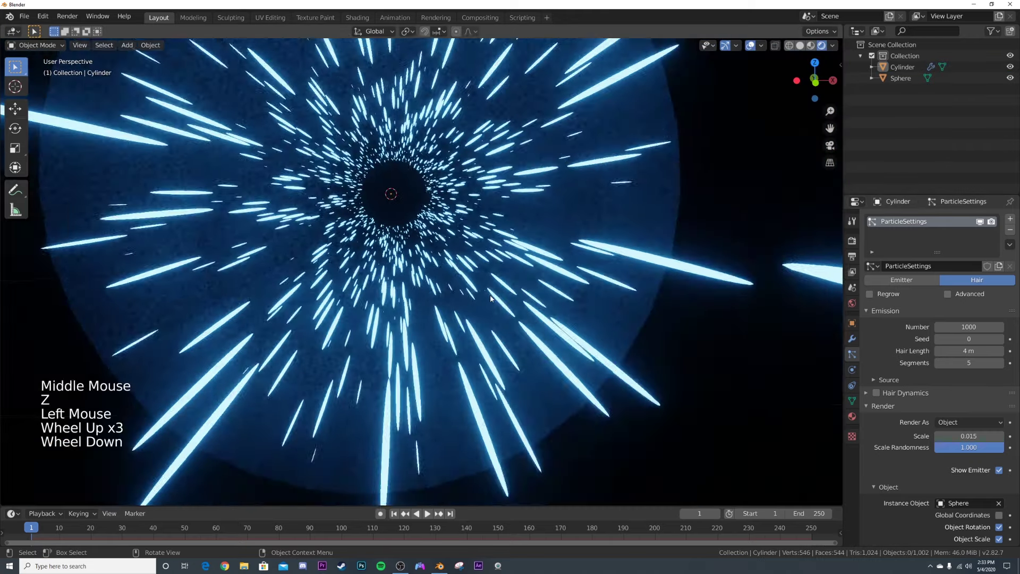
# Add a Wireframe modifier to the cylinder and set its thickness to 0 m.
pyautogui.click(490, 294)
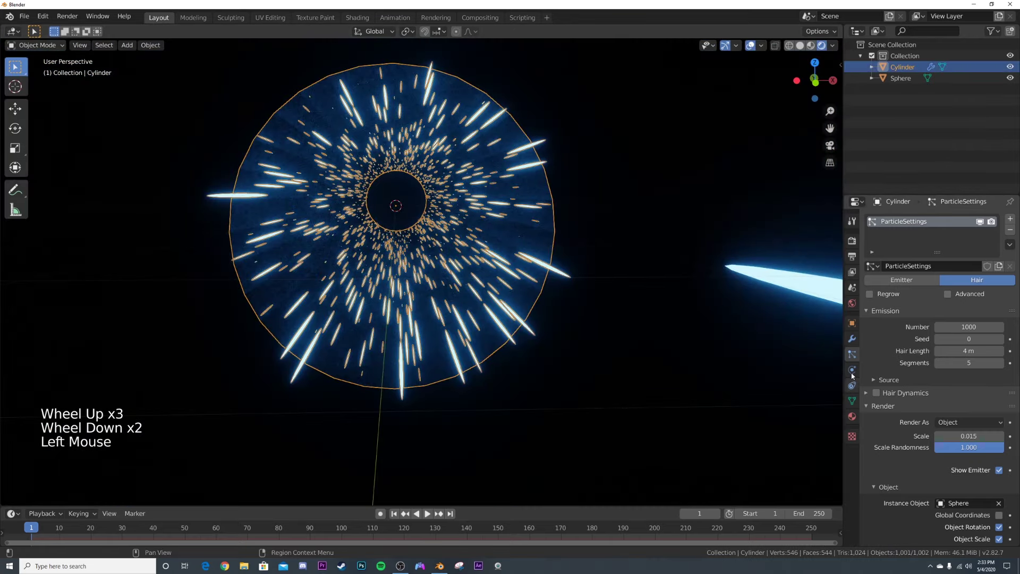
pyautogui.click(852, 340)
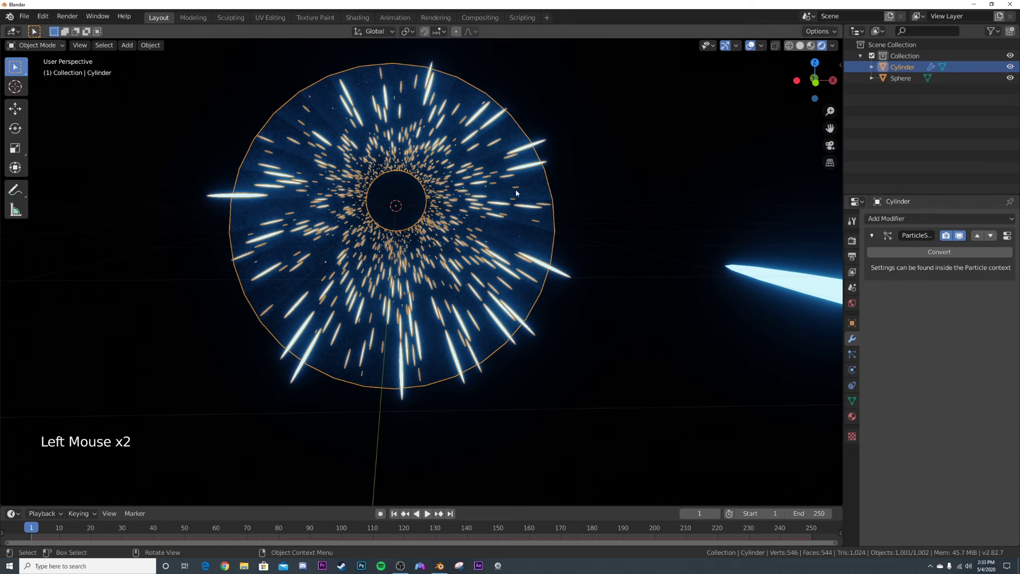
pyautogui.click(880, 220)
pyautogui.click(786, 424)
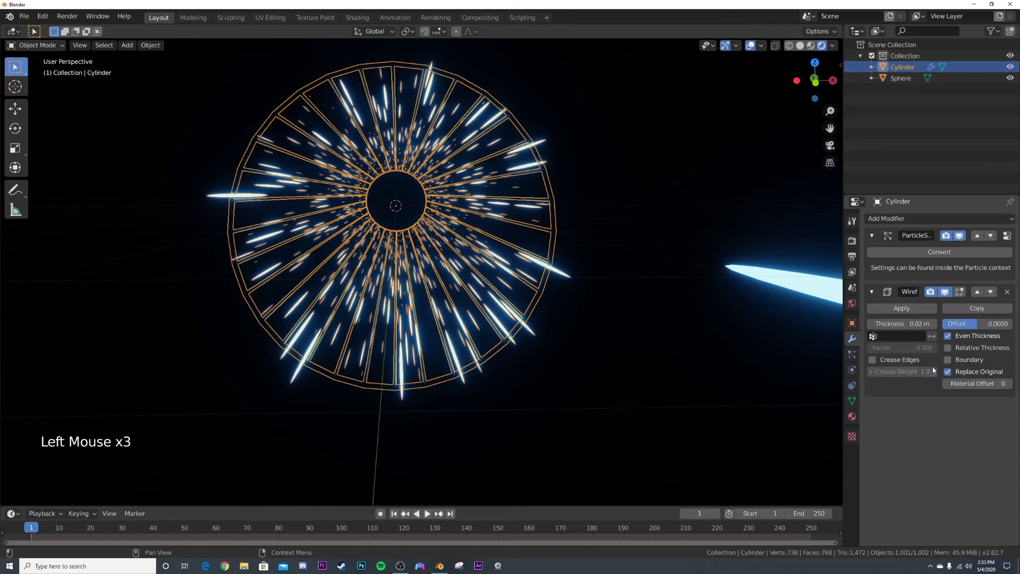
pyautogui.moveTo(914, 332); pyautogui.dragTo(782, 328)
pyautogui.click(550, 301)
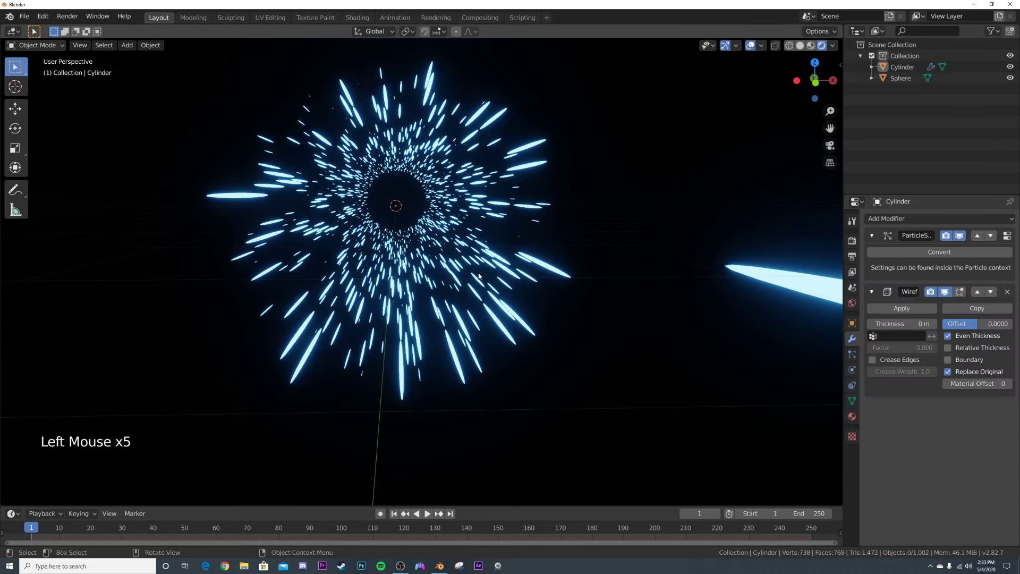
# Return the viewport to Solid shading and set the cylinder's Wireframe thickness to 0.013 m.
pyautogui.scroll(4, 426, 247)
pyautogui.keyDown('shift'); pyautogui.moveTo(427, 247); pyautogui.dragTo(432, 277, button='middle'); pyautogui.keyUp('shift')
pyautogui.moveTo(431, 276); pyautogui.dragTo(453, 381, button='middle')
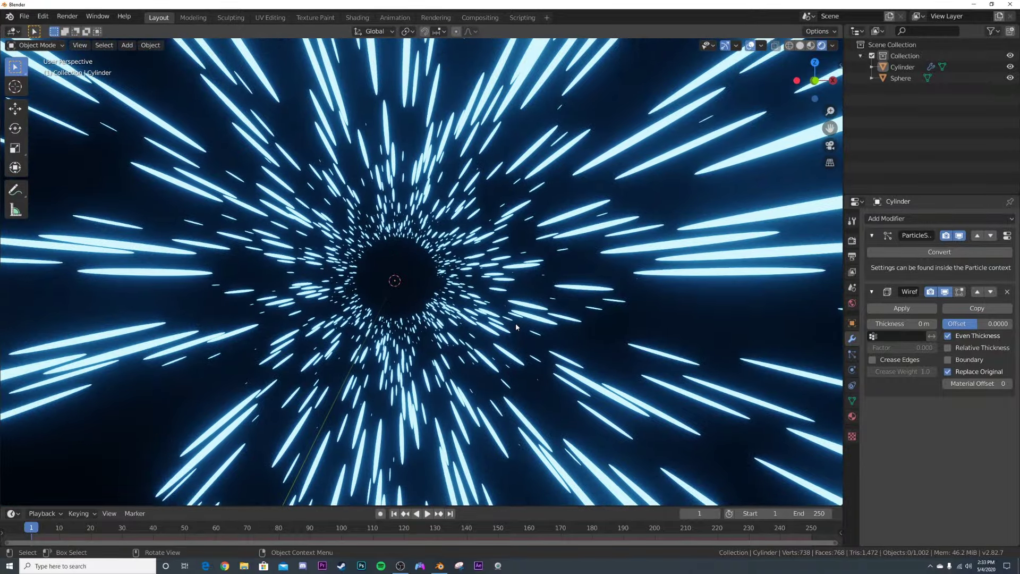
pyautogui.scroll(-5, 516, 324)
pyautogui.press('z')
pyautogui.moveTo(611, 315); pyautogui.dragTo(585, 298, button='middle')
pyautogui.click(478, 276)
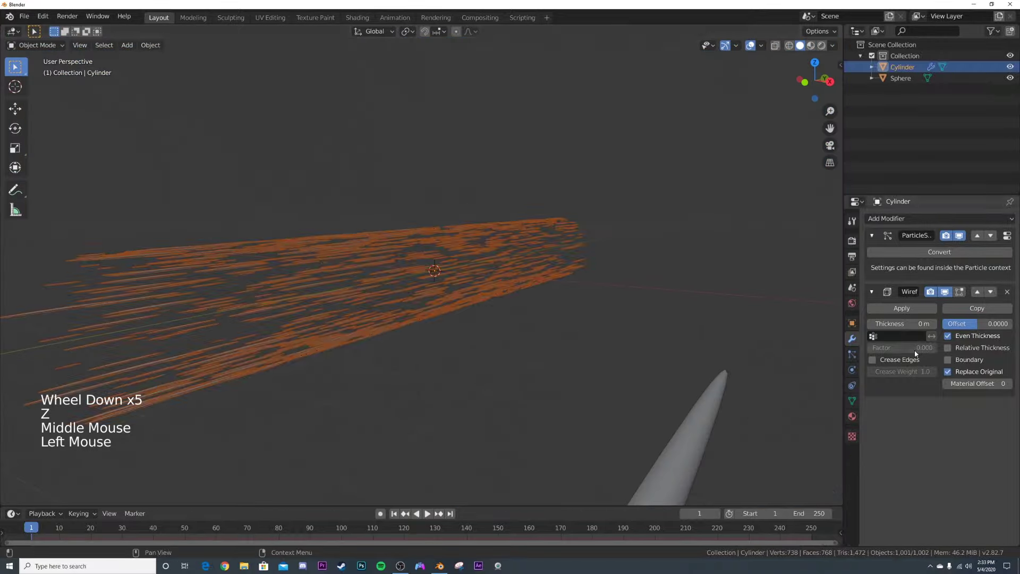
pyautogui.moveTo(901, 323); pyautogui.dragTo(914, 324)
pyautogui.click(587, 324)
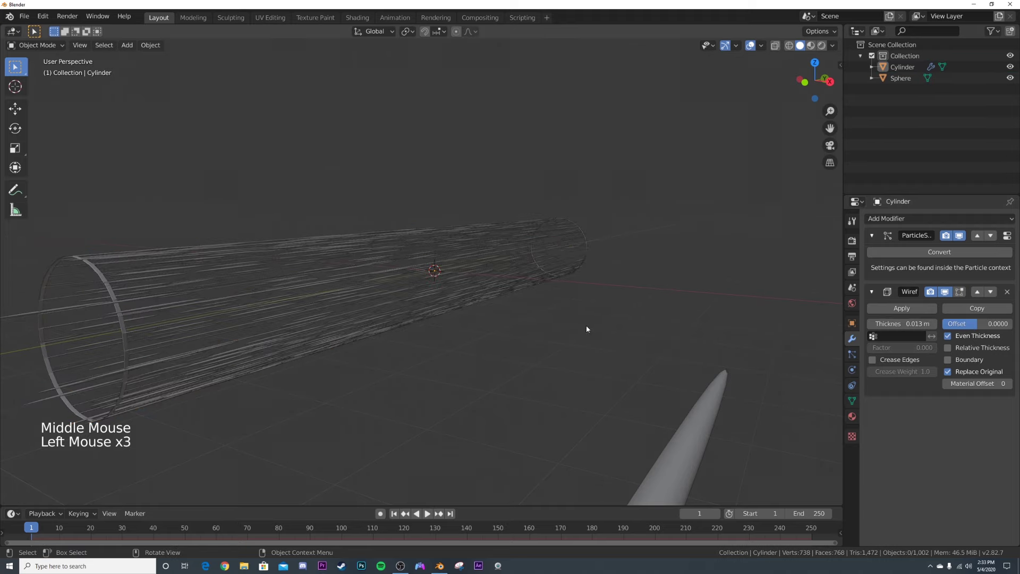
# Move the cylinder into a new collection named Collection 2.
pyautogui.moveTo(588, 324); pyautogui.dragTo(519, 343, button='middle')
pyautogui.scroll(-3, 519, 343)
pyautogui.scroll(-4, 550, 317)
pyautogui.scroll(5, 488, 292)
pyautogui.keyDown('shift'); pyautogui.moveTo(512, 296); pyautogui.dragTo(441, 307, button='middle'); pyautogui.keyUp('shift')
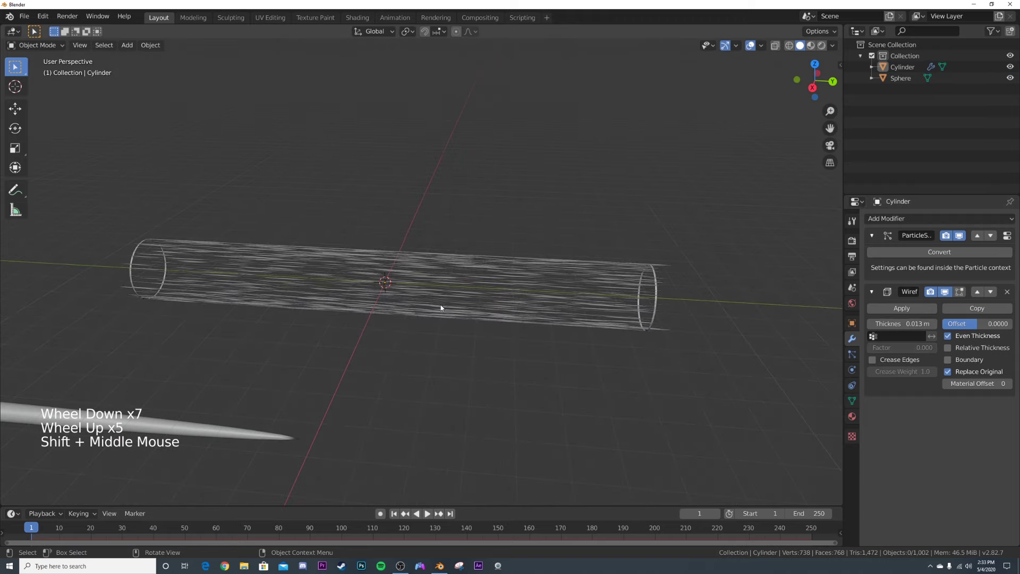
pyautogui.click(441, 308)
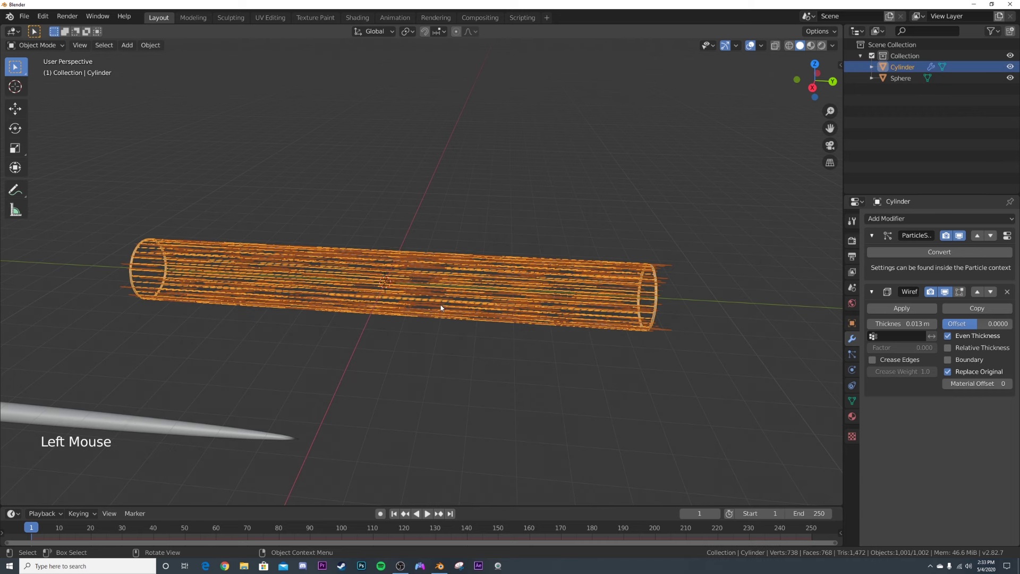
pyautogui.press('m')
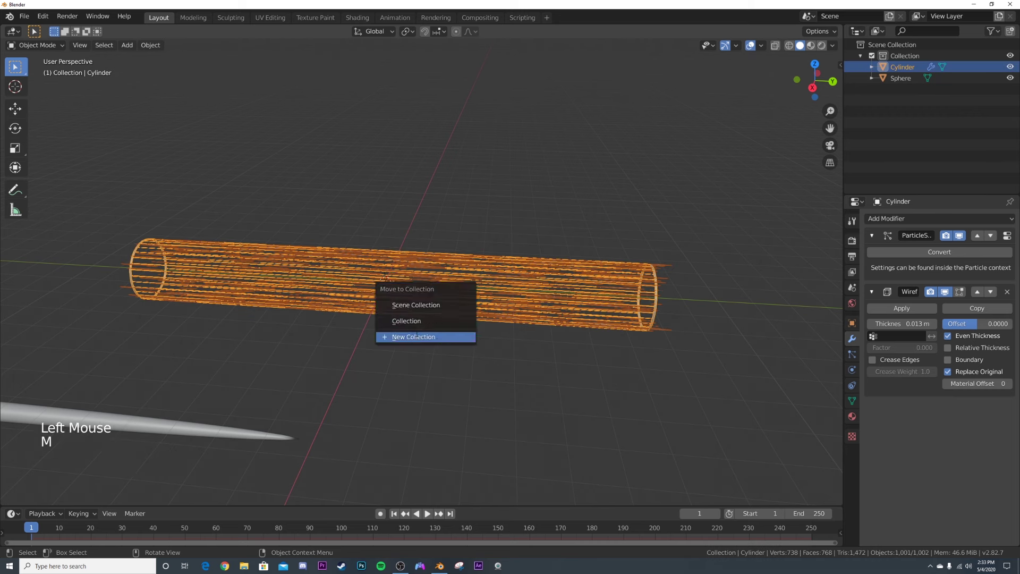
pyautogui.click(420, 337)
pyautogui.click(415, 337)
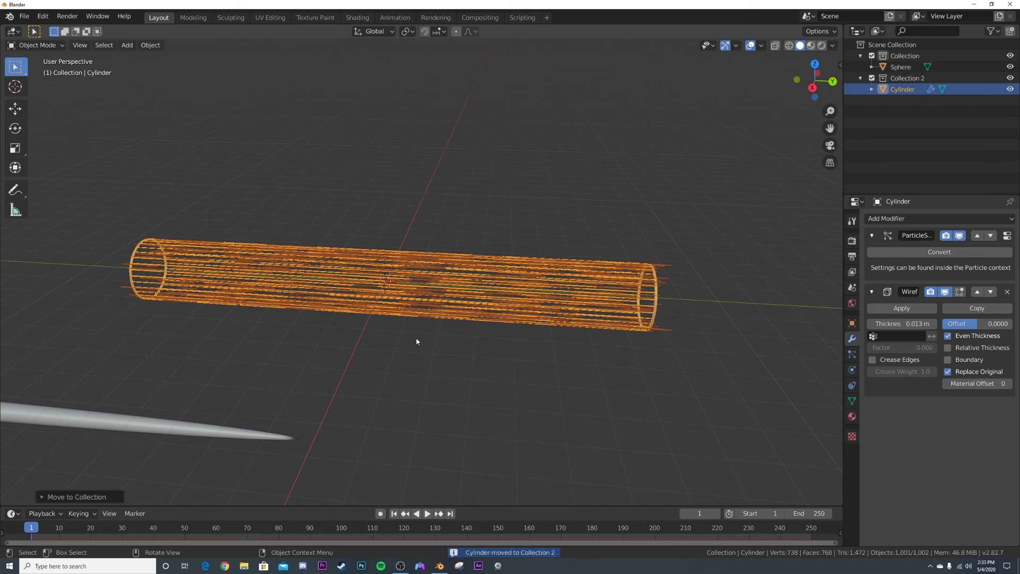
# Add a collection instance of Collection 2 and move it along Y to 16 m, flush with the cylinder's end.
pyautogui.click(548, 357)
pyautogui.keyDown('shift'); pyautogui.moveTo(547, 357); pyautogui.dragTo(403, 361, button='middle'); pyautogui.keyUp('shift')
pyautogui.hotkey('shift', 'a')
pyautogui.moveTo(663, 248)
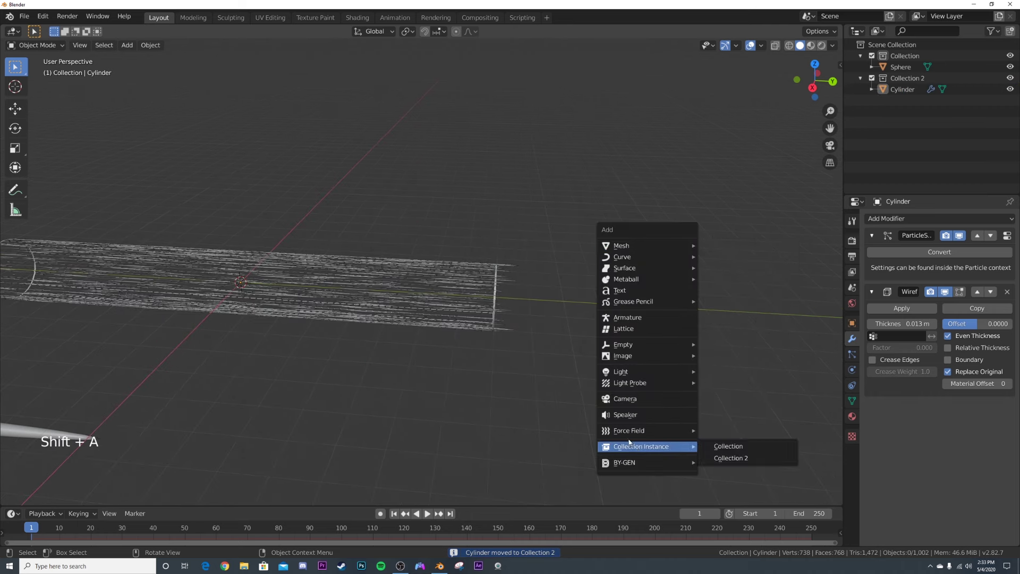
pyautogui.hotkey('shift', 'a')
pyautogui.moveTo(492, 523)
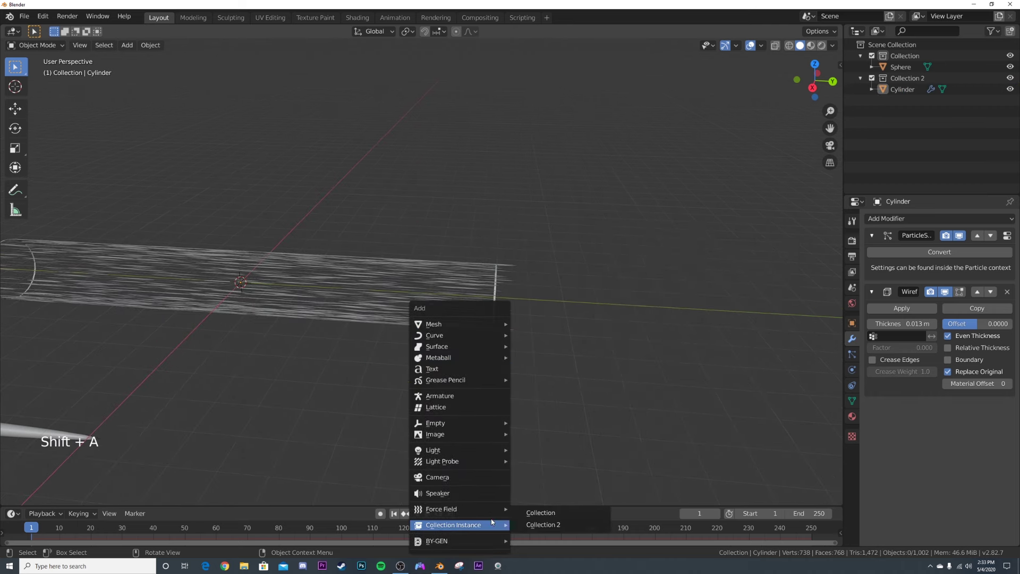
pyautogui.click(543, 525)
pyautogui.scroll(-1, 90, 139)
pyautogui.click(25, 112)
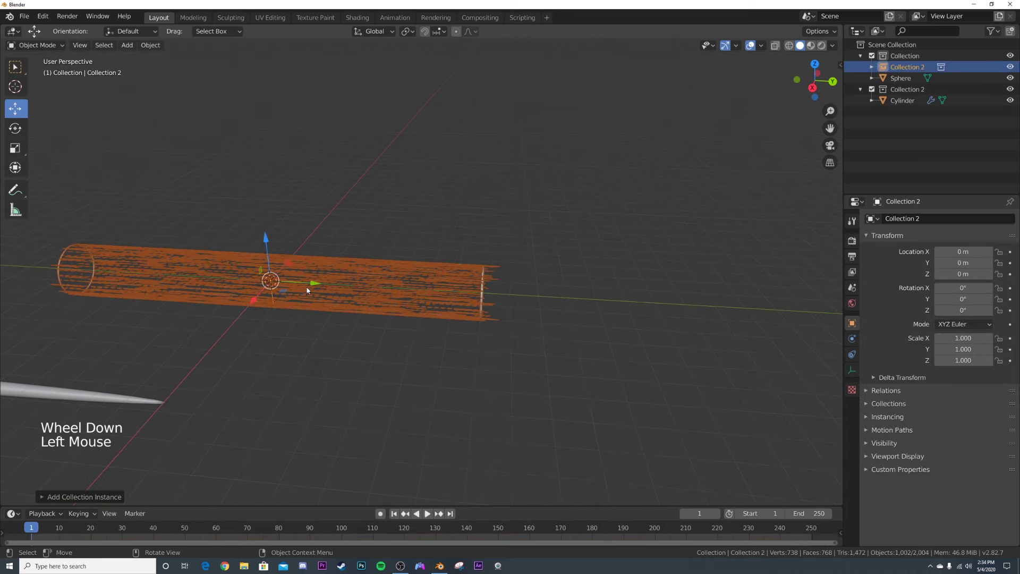
pyautogui.keyDown('ctrl'); pyautogui.moveTo(316, 285); pyautogui.dragTo(755, 318); pyautogui.keyUp('ctrl')
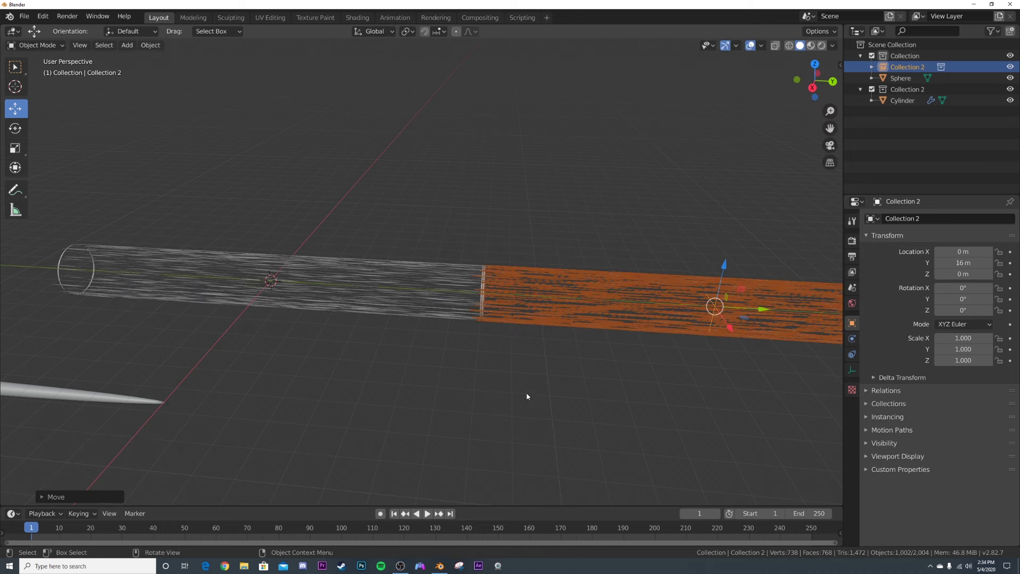
# Duplicate the collection instance and place the copy at the far end of the row along Y, and duplicate that copy again.
pyautogui.click(477, 335)
pyautogui.click(428, 311)
pyautogui.keyDown('shift'); pyautogui.moveTo(668, 308); pyautogui.dragTo(374, 333, button='middle'); pyautogui.keyUp('shift')
pyautogui.scroll(-4, 374, 333)
pyautogui.hotkey('shift', 'd')
pyautogui.keyDown('ctrl'); pyautogui.moveTo(443, 298); pyautogui.dragTo(671, 305); pyautogui.keyUp('ctrl')
pyautogui.keyDown('shift'); pyautogui.moveTo(670, 305); pyautogui.dragTo(447, 332, button='middle'); pyautogui.keyUp('shift')
pyautogui.hotkey('shift', 'd')
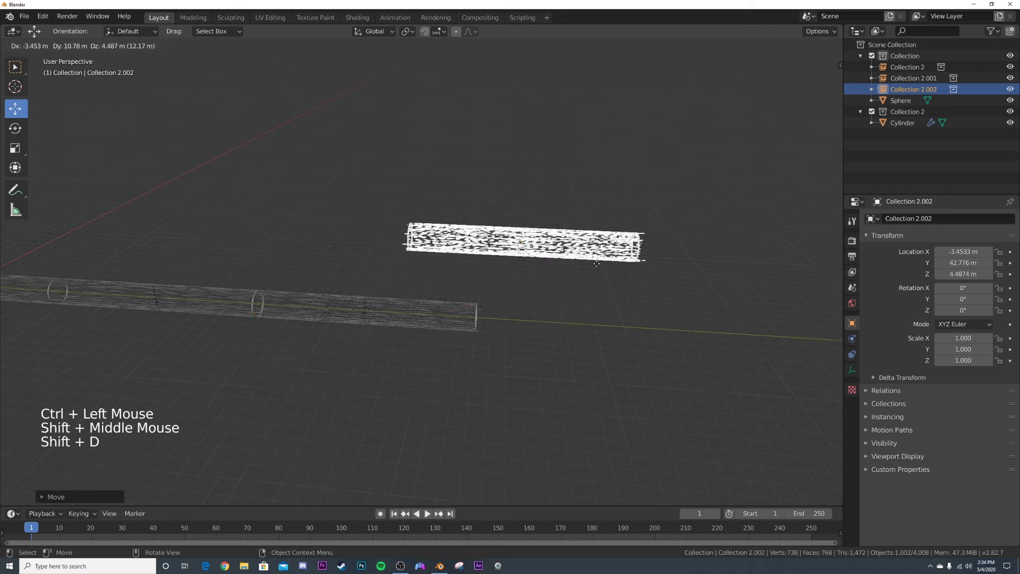
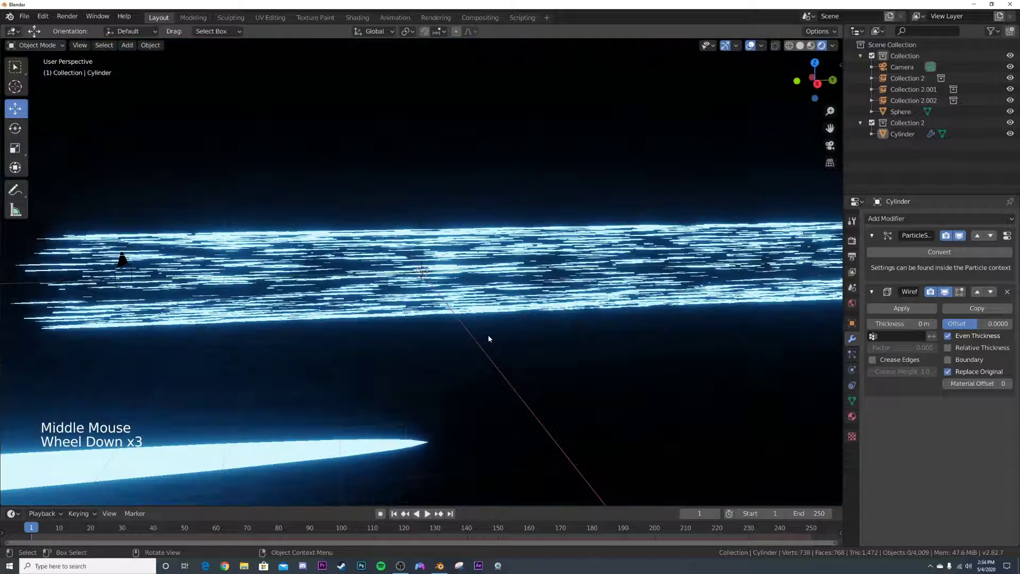
# Return the viewport to Solid shading, select the camera and set the animation's end frame to 80.
pyautogui.scroll(-1, 485, 337)
pyautogui.press('z')
pyautogui.click(549, 337)
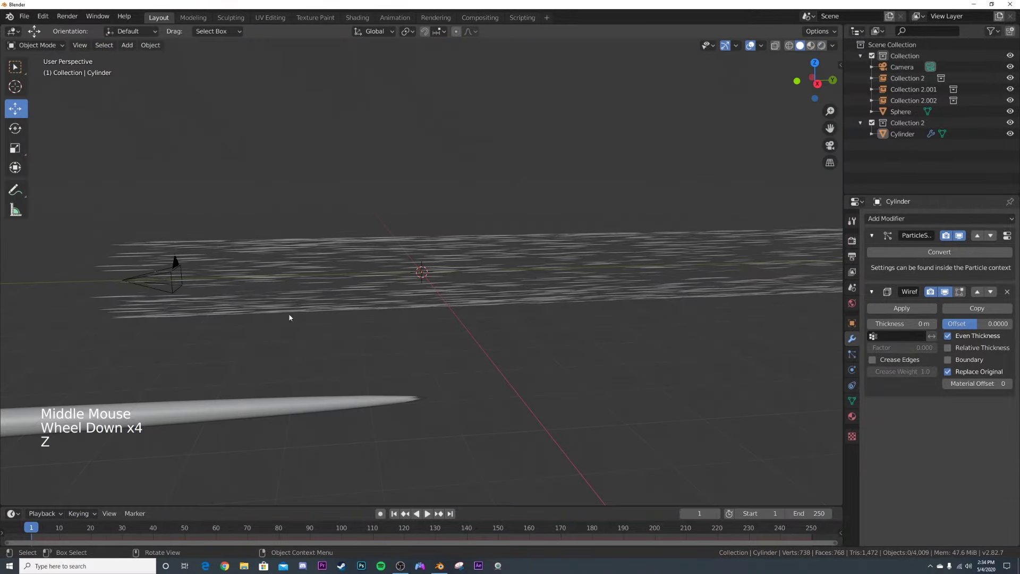
pyautogui.click(165, 271)
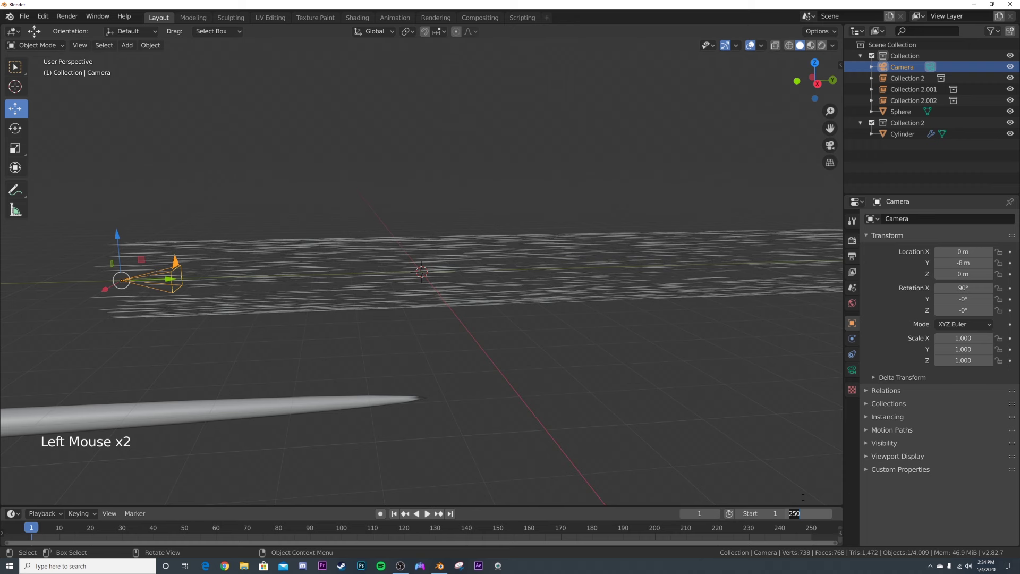
pyautogui.write('80')
pyautogui.press('Return')
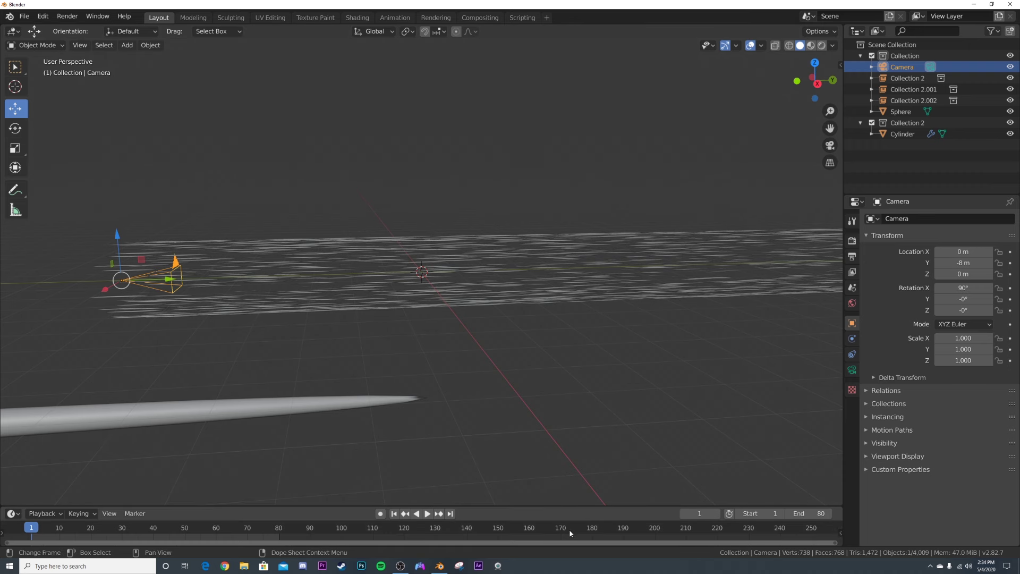
# Keyframe the camera's Y location of -8 m at frame 0 and set it to 8 m at frame 80.
pyautogui.moveTo(570, 533); pyautogui.dragTo(686, 531, button='middle')
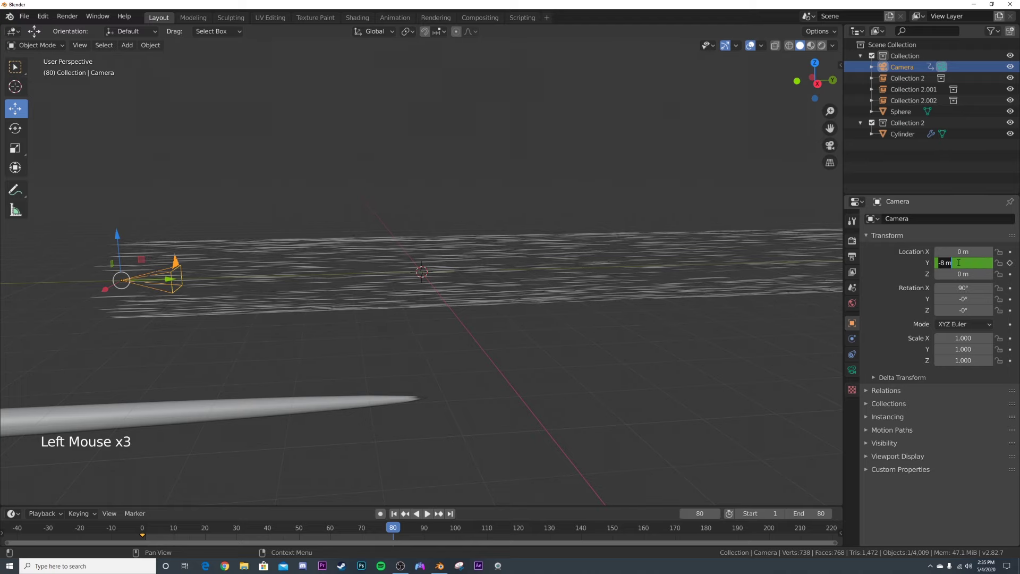
pyautogui.scroll(-3, 560, 379)
pyautogui.keyDown('shift'); pyautogui.moveTo(559, 379); pyautogui.dragTo(528, 358, button='middle'); pyautogui.keyUp('shift')
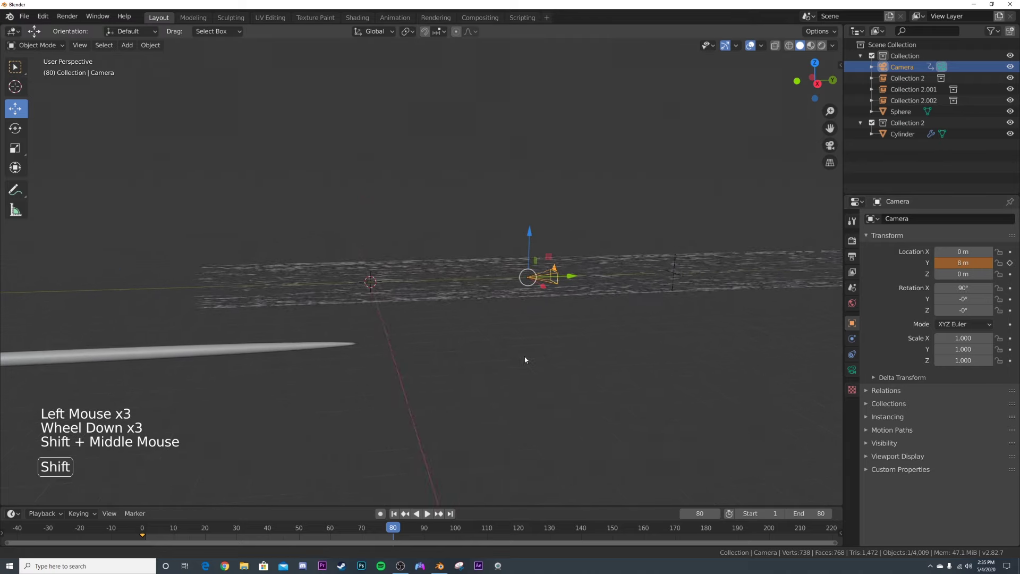
# Raise the cylinder's Wireframe thickness to 0.046 m to check the camera against the segment's end, and reset it to 0 m.
pyautogui.scroll(6, 712, 317)
pyautogui.moveTo(712, 316); pyautogui.dragTo(570, 337, button='middle')
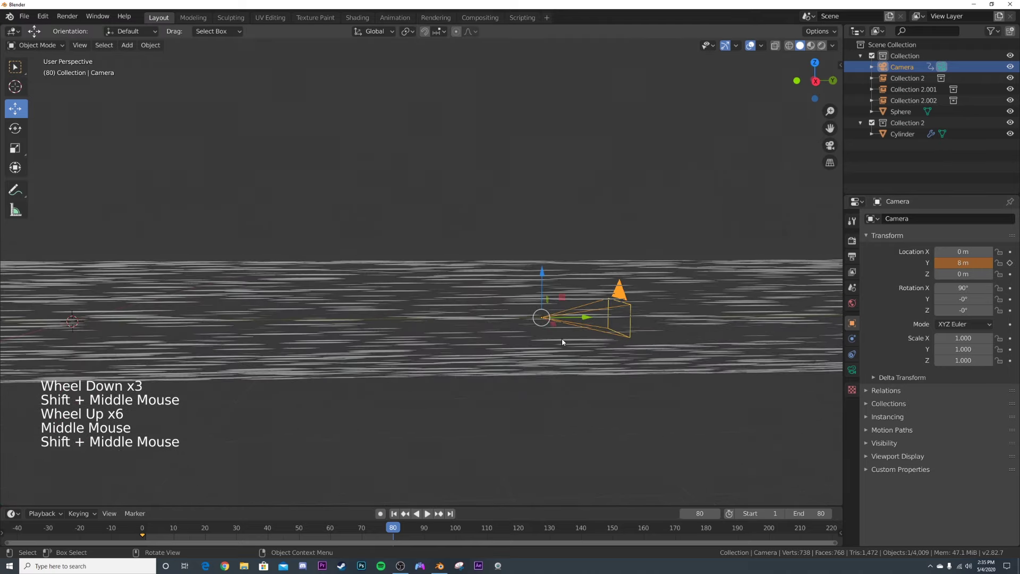
pyautogui.click(479, 357)
pyautogui.moveTo(901, 324); pyautogui.dragTo(913, 324)
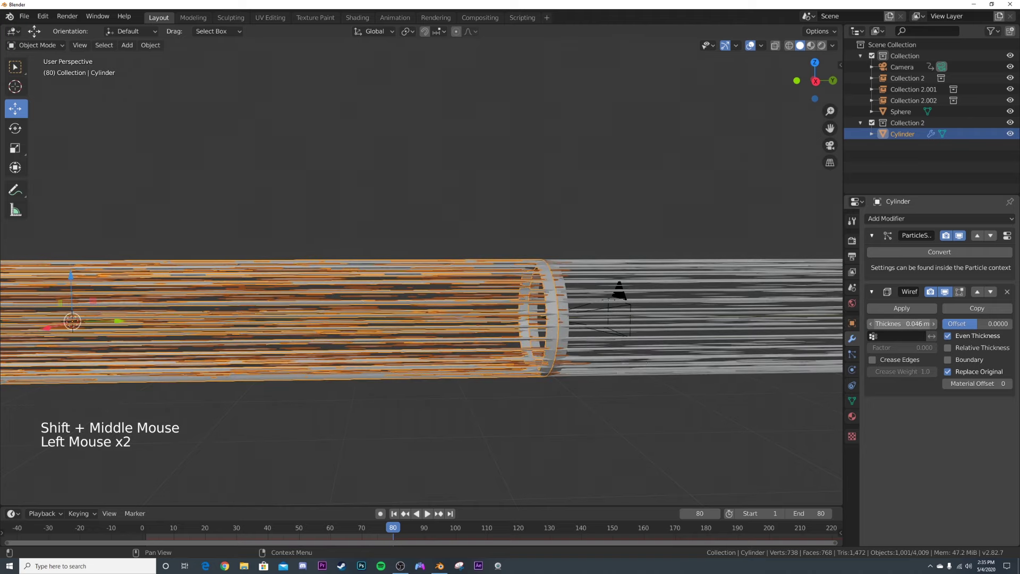
pyautogui.moveTo(597, 348); pyautogui.dragTo(594, 323, button='middle')
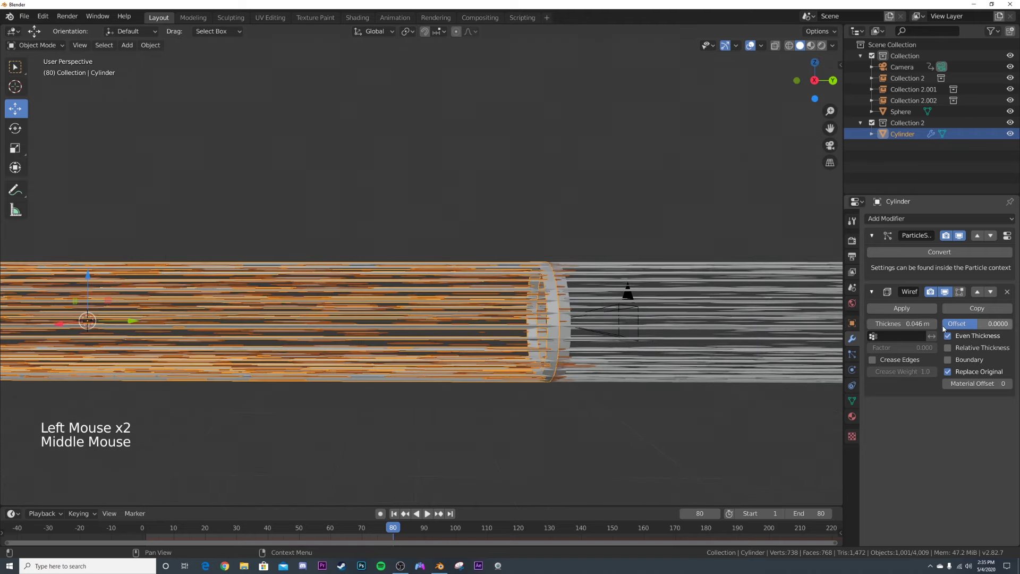
pyautogui.moveTo(913, 324); pyautogui.dragTo(882, 324)
pyautogui.scroll(-5, 554, 377)
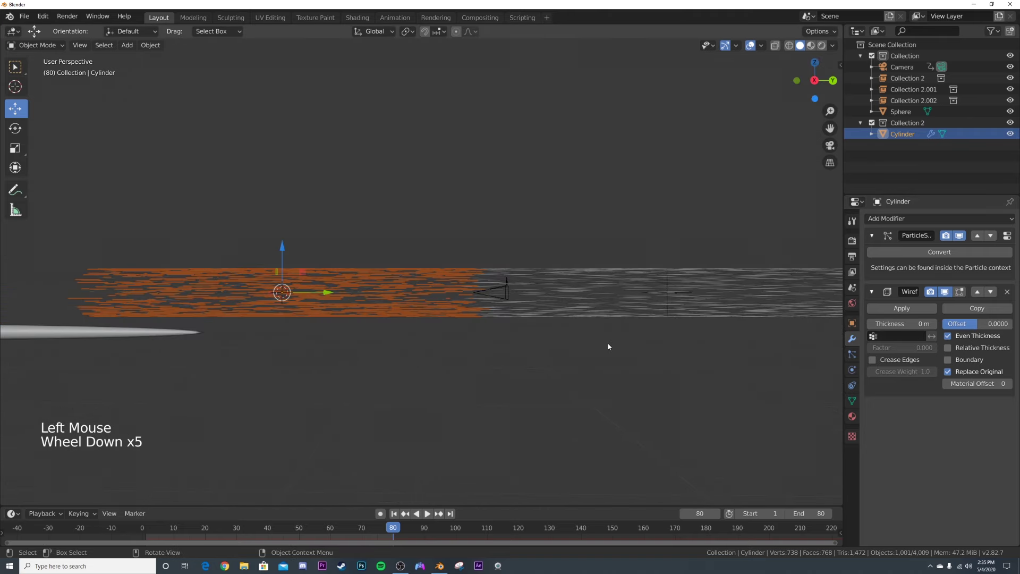
# Keyframe the camera's 8 m Y location at frame 80 and play the camera movement.
pyautogui.keyDown('shift'); pyautogui.moveTo(430, 349); pyautogui.dragTo(483, 348, button='middle'); pyautogui.keyUp('shift')
pyautogui.click(559, 292)
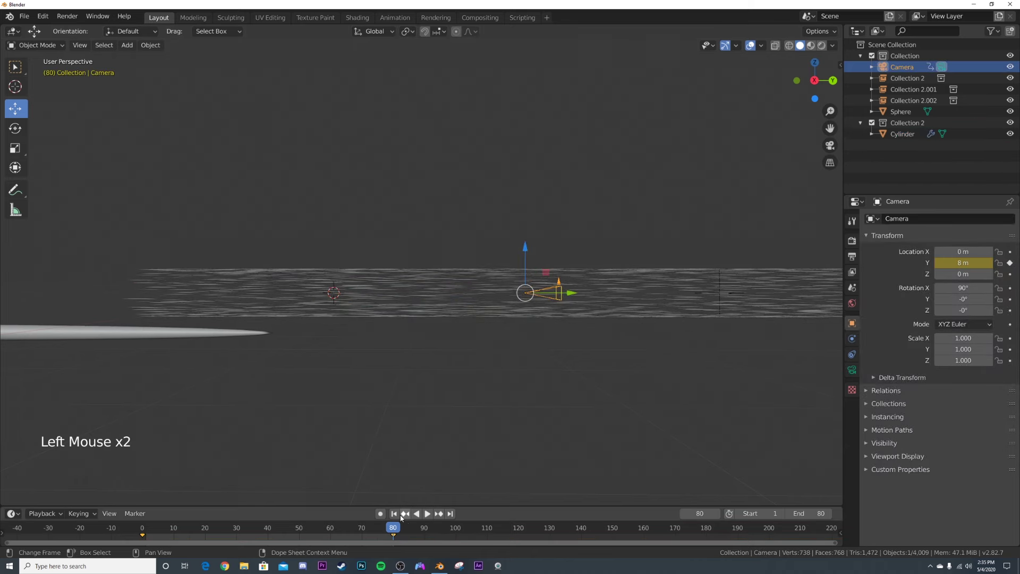
pyautogui.click(428, 513)
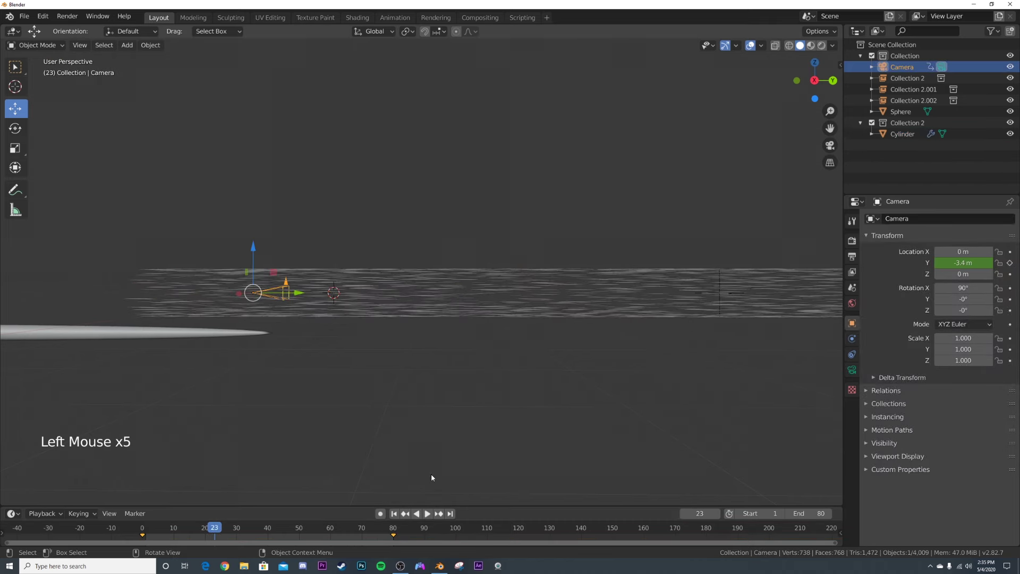
# Look through the camera in Rendered shading and play the animation from the first frame.
pyautogui.press('KP_0')
pyautogui.press('z')
pyautogui.click(434, 417)
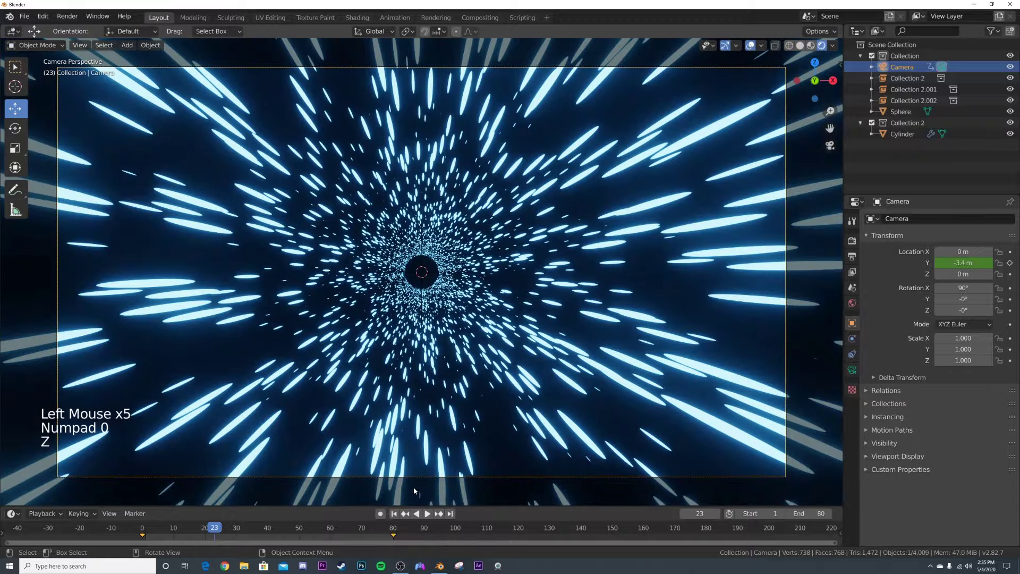
pyautogui.click(395, 513)
pyautogui.press('space')
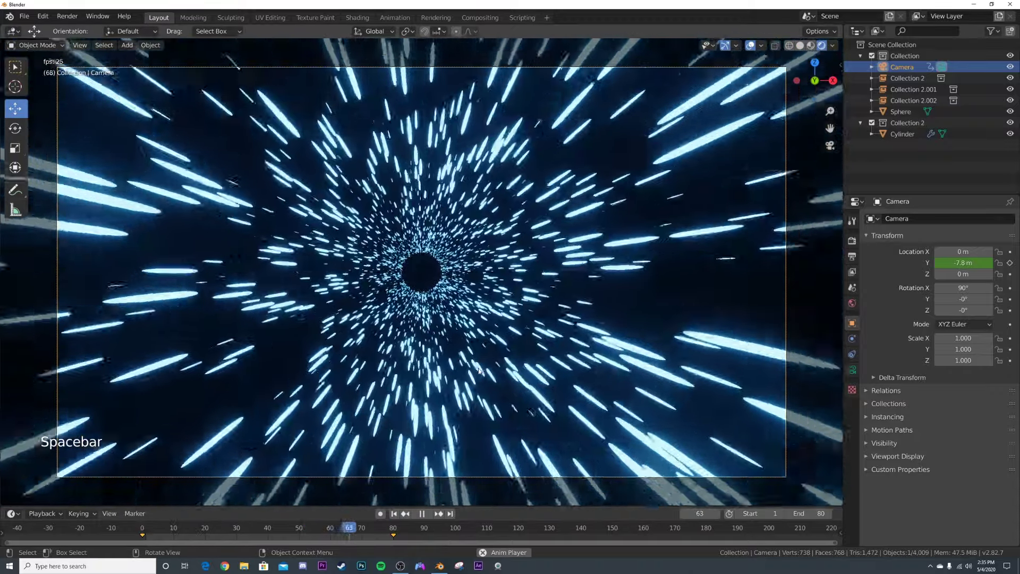
pyautogui.press('space')
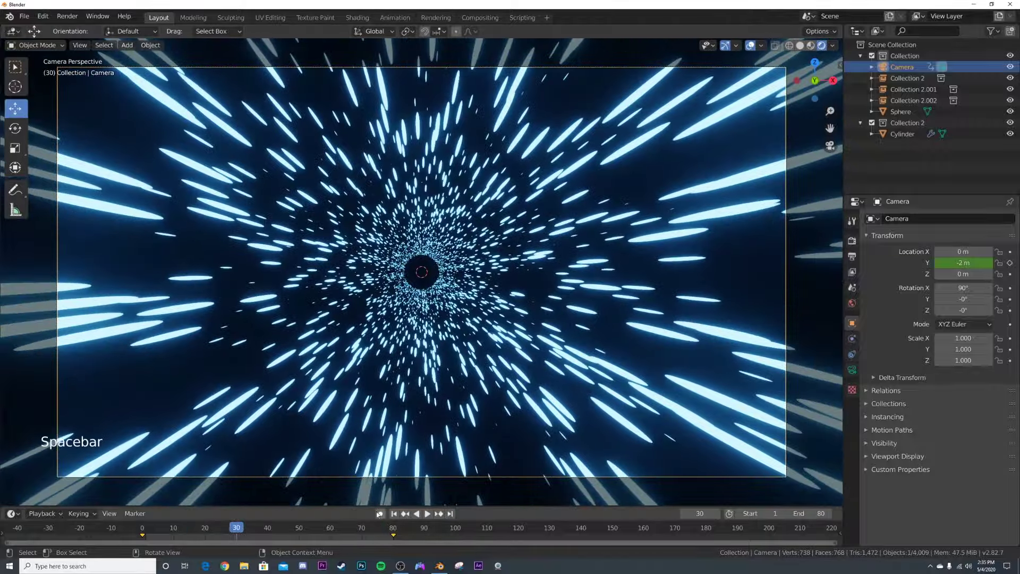
# Play the animation from the first frame and set the camera's focal length to 5.3 mm.
pyautogui.click(394, 514)
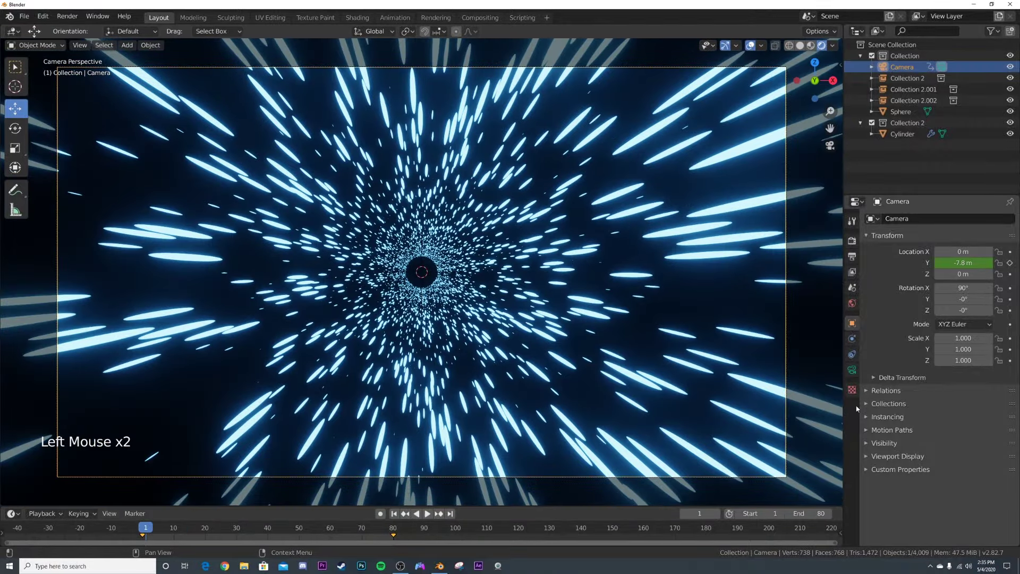
pyautogui.click(852, 371)
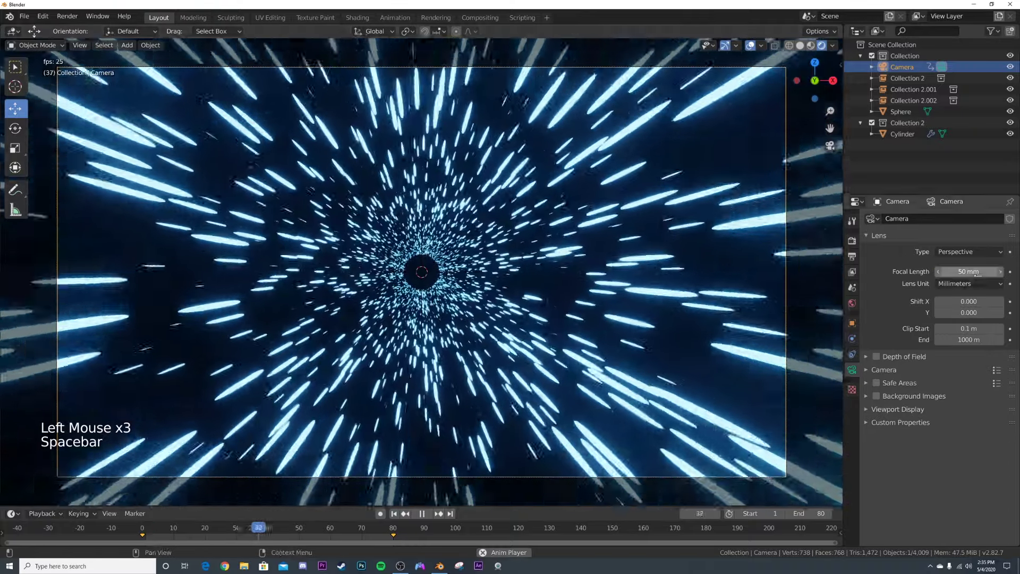
pyautogui.moveTo(968, 272)
pyautogui.mouseDown()
pyautogui.moveTo(916, 271)
pyautogui.moveTo(969, 272)
pyautogui.moveTo(928, 271)
pyautogui.mouseUp()
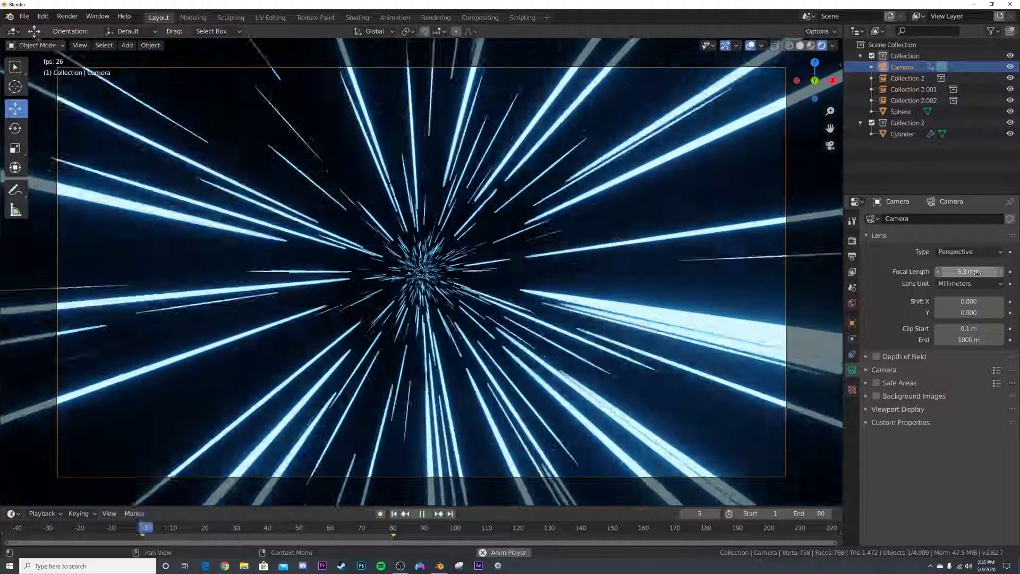
pyautogui.press('space')
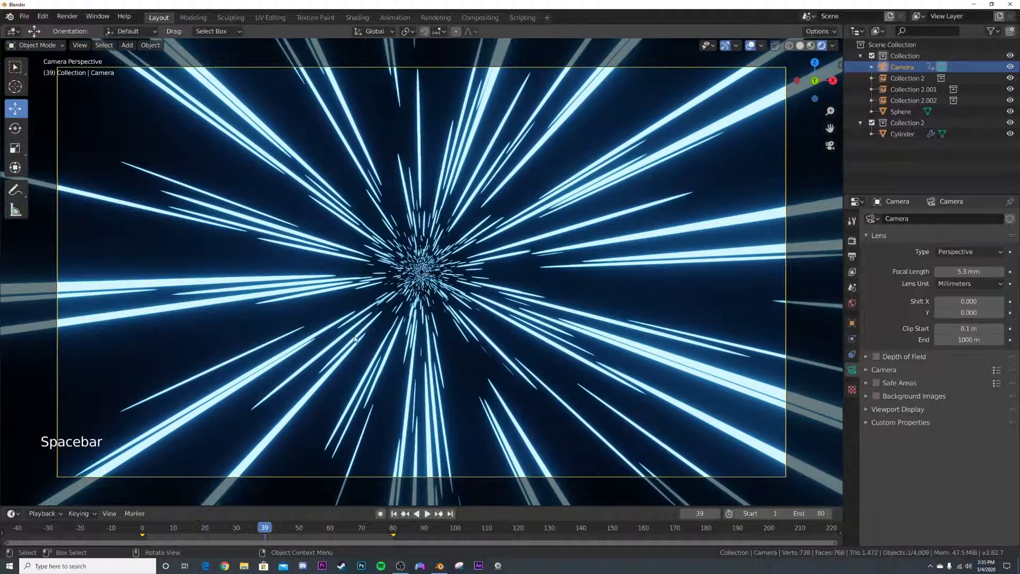
# Set the streak sphere's Y scale to 5.788 while viewing the tunnel through the camera.
pyautogui.moveTo(628, 246); pyautogui.dragTo(556, 309, button='middle')
pyautogui.scroll(-10, 556, 309)
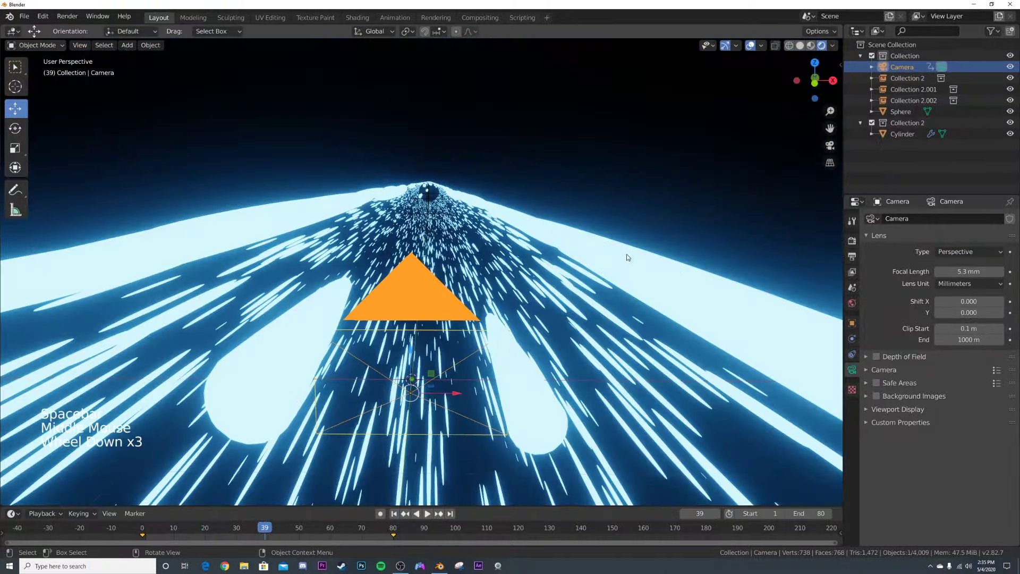
pyautogui.click(665, 382)
pyautogui.scroll(-4, 672, 382)
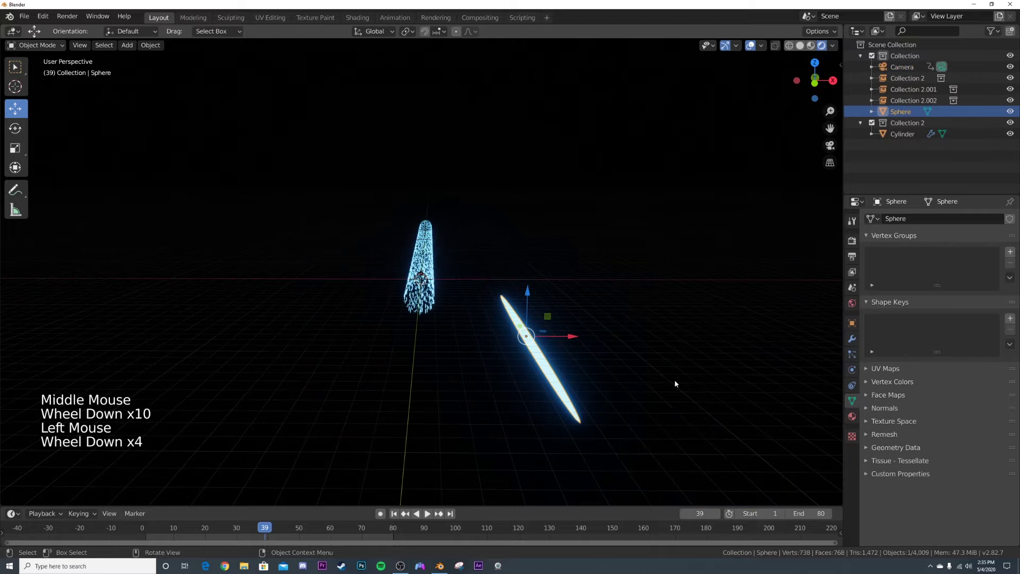
pyautogui.press('KP_0')
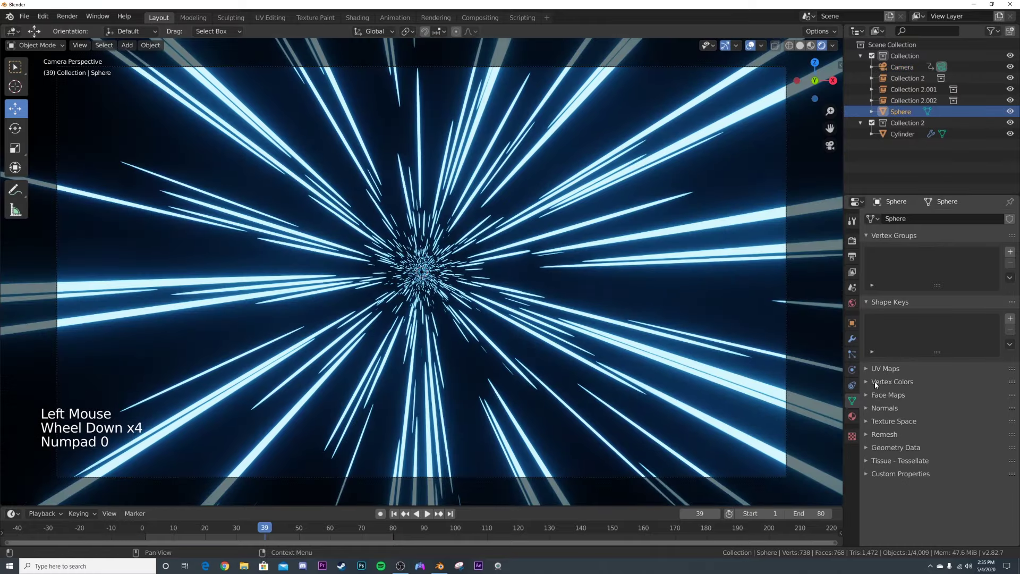
pyautogui.click(852, 323)
pyautogui.moveTo(964, 349); pyautogui.dragTo(911, 349)
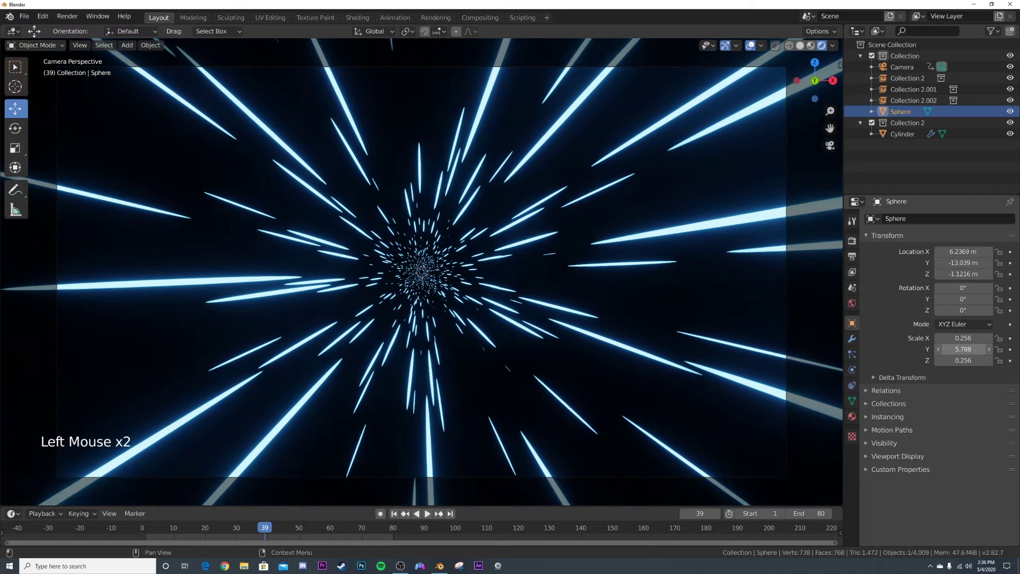
# Set the cylinder's particle number to 2540, hide the viewport overlays and gizmos, and play the animation.
pyautogui.click(407, 274)
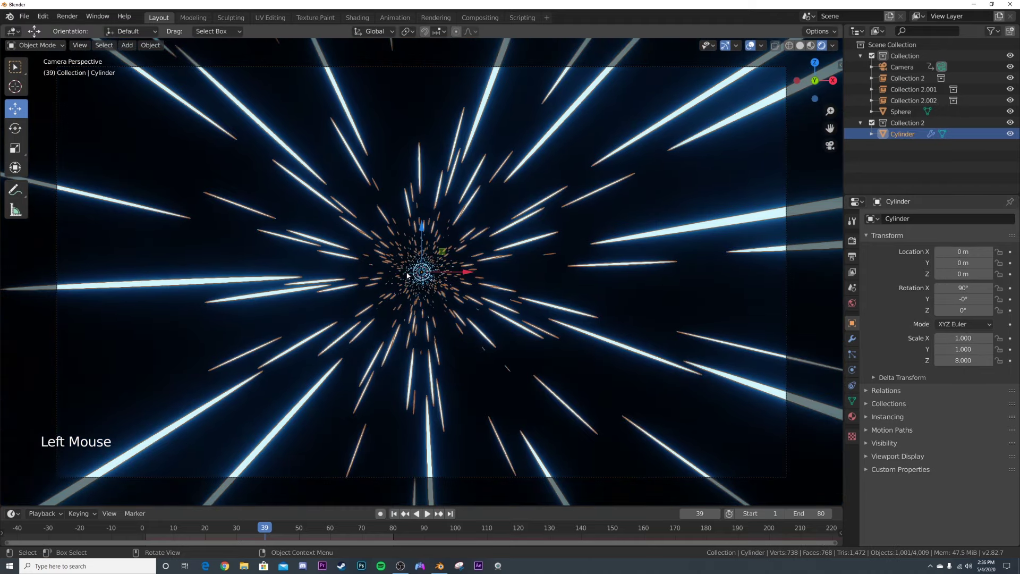
pyautogui.click(852, 354)
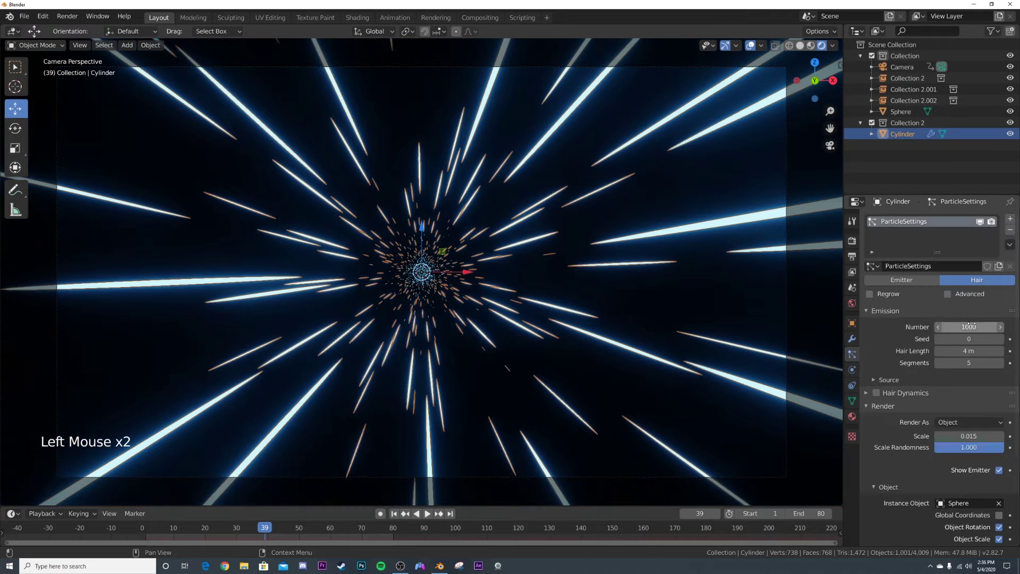
pyautogui.moveTo(971, 325); pyautogui.dragTo(1004, 325)
pyautogui.click(750, 45)
pyautogui.click(725, 45)
pyautogui.press('space')
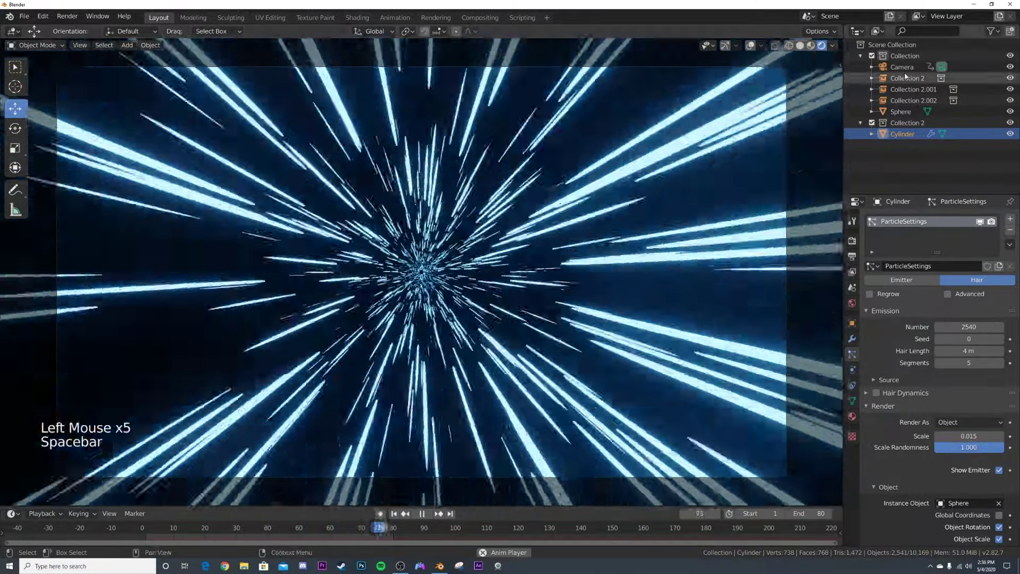
# Set the camera's focal length to 3.5 mm during playback and end the playback.
pyautogui.click(902, 67)
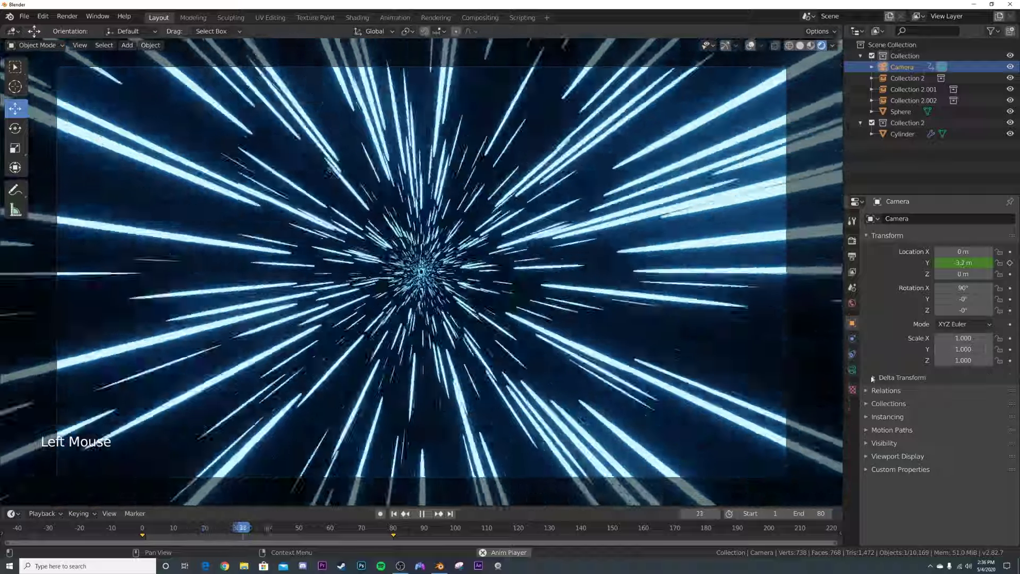
pyautogui.click(852, 370)
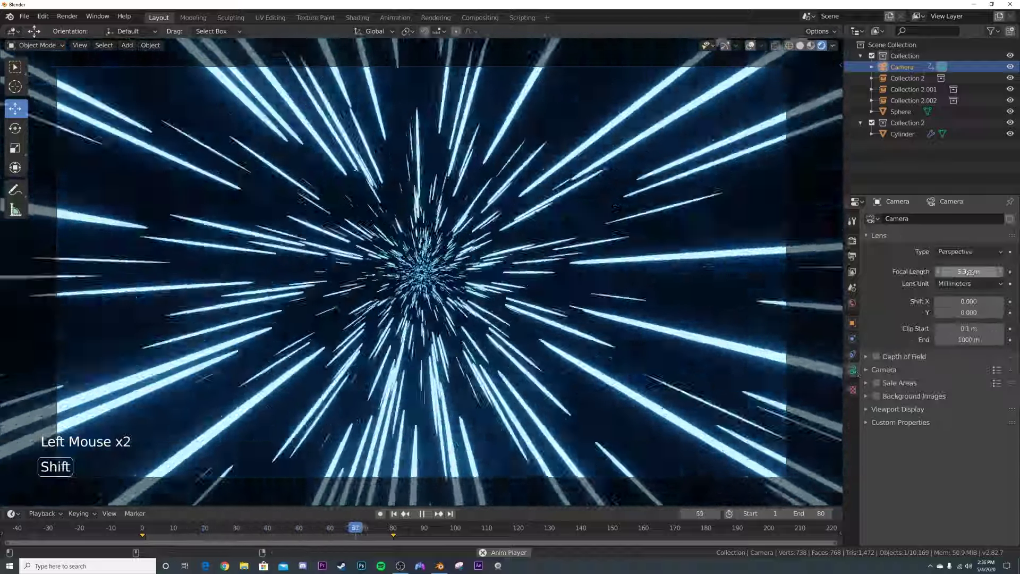
pyautogui.keyDown('shift'); pyautogui.click(855, 371); pyautogui.keyUp('shift')
pyautogui.keyDown('shift'); pyautogui.moveTo(968, 271); pyautogui.dragTo(950, 271); pyautogui.keyUp('shift')
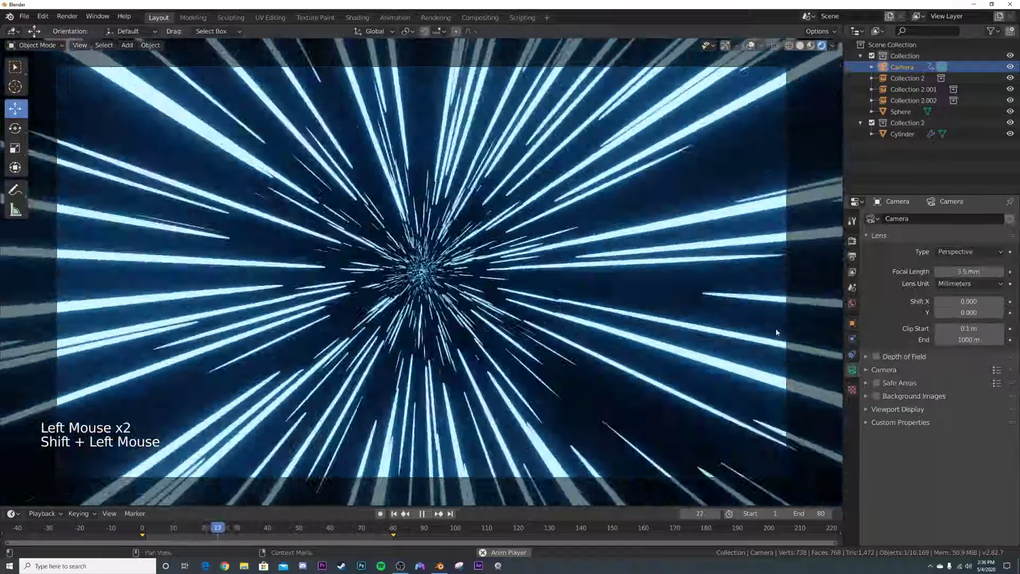
pyautogui.press('Escape')
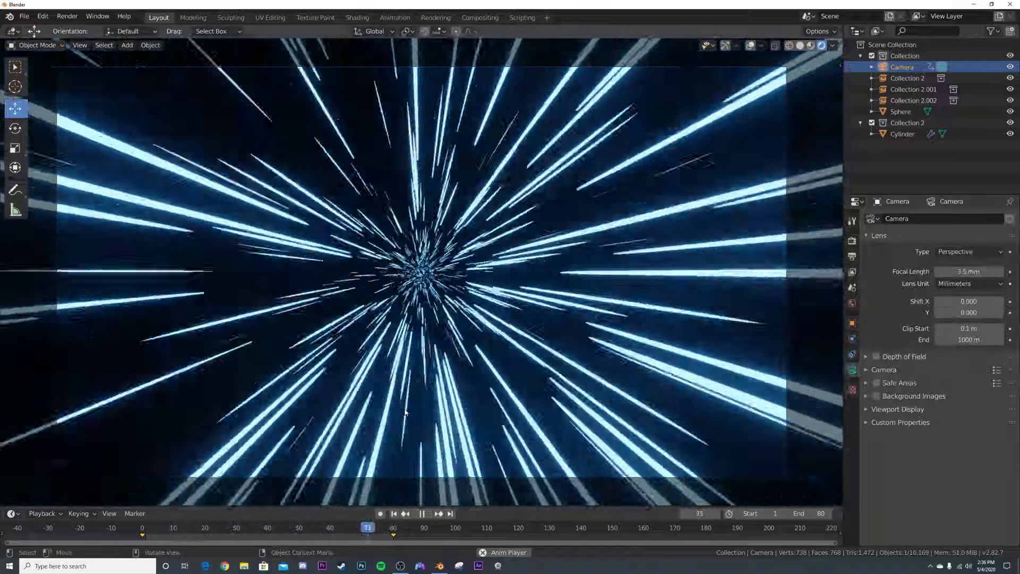
# Set the cylinder's particle hair length to 2.33 m and its particle number to 3697, and play the animation.
pyautogui.click(574, 392)
pyautogui.click(625, 366)
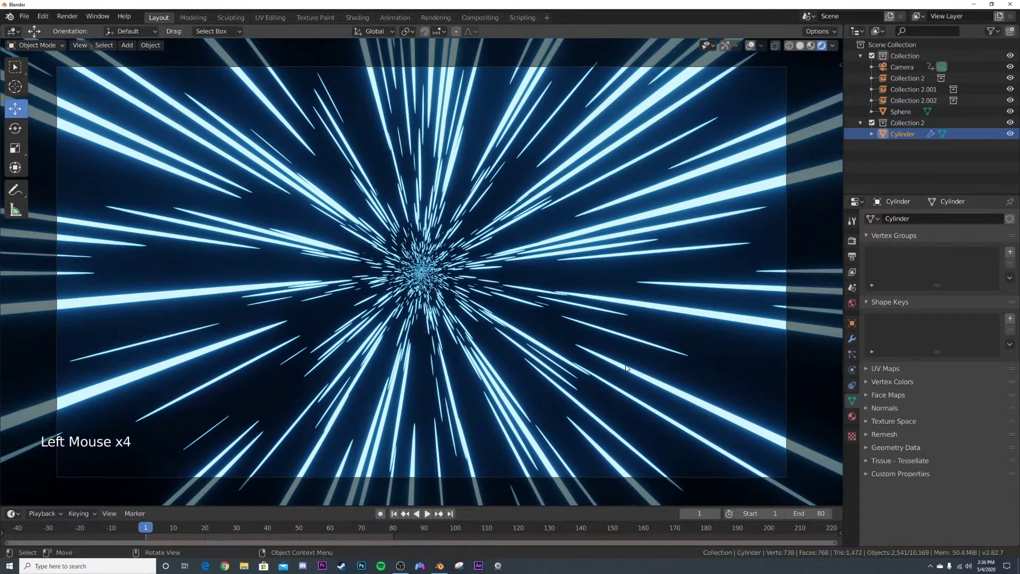
pyautogui.click(852, 355)
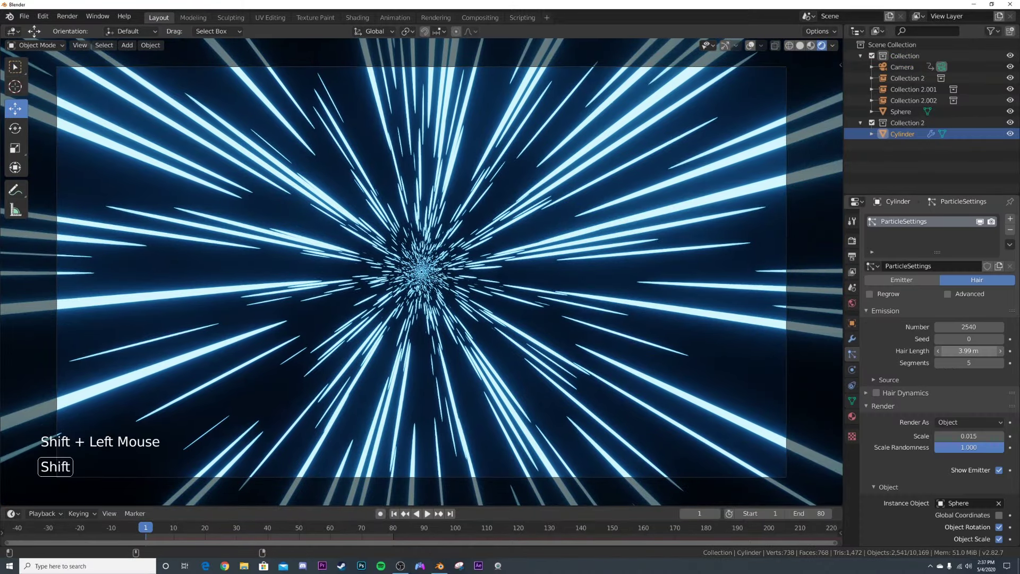
pyautogui.moveTo(968, 351)
pyautogui.keyDown('shift'); pyautogui.mouseDown()
pyautogui.moveTo(930, 351)
pyautogui.moveTo(985, 327)
pyautogui.mouseUp(); pyautogui.keyUp('shift')
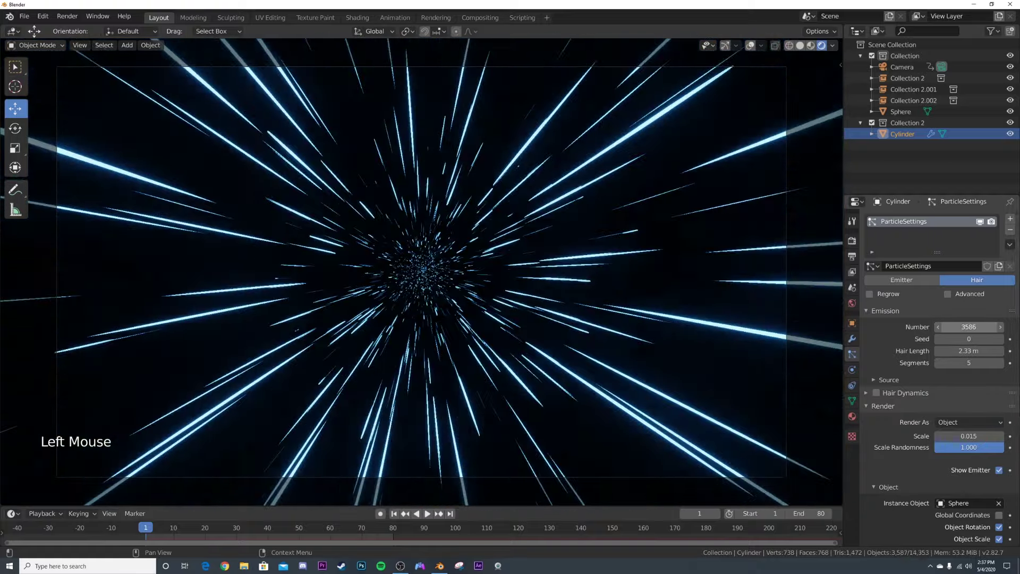
pyautogui.press('space')
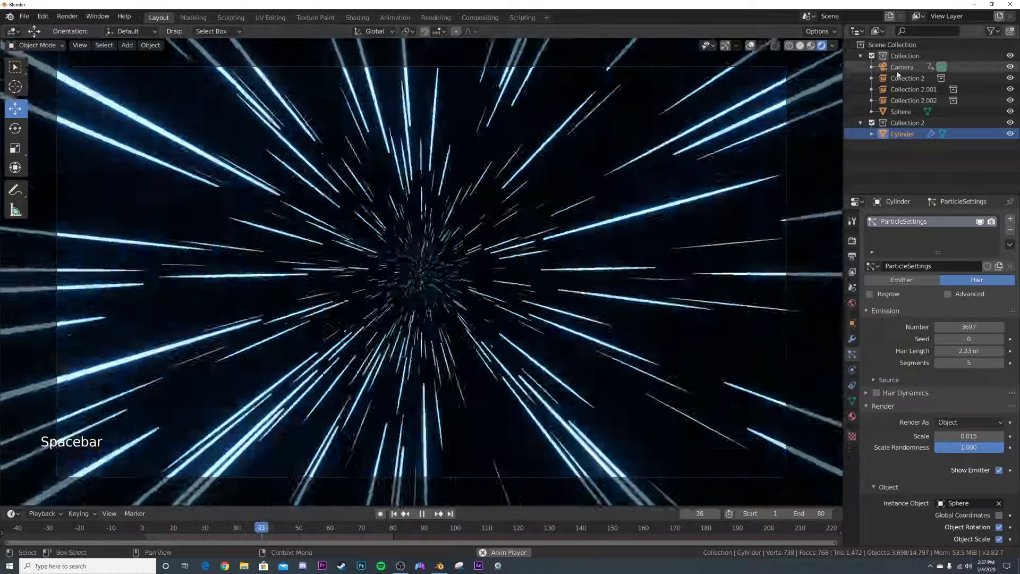
# Set the camera's focal length to 7 mm while the animation plays.
pyautogui.click(903, 67)
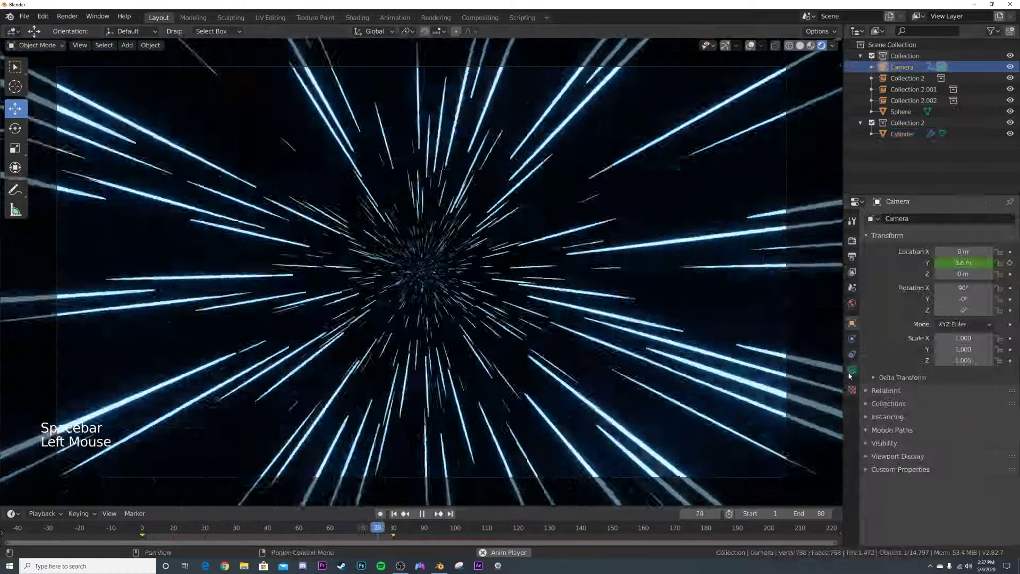
pyautogui.click(851, 370)
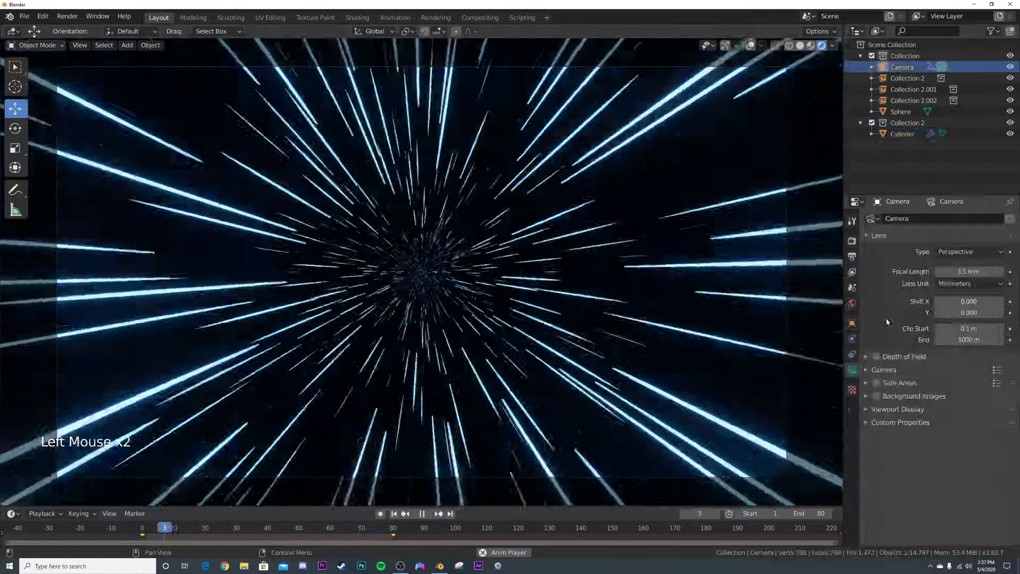
pyautogui.keyDown('shift'); pyautogui.click(968, 272); pyautogui.keyUp('shift')
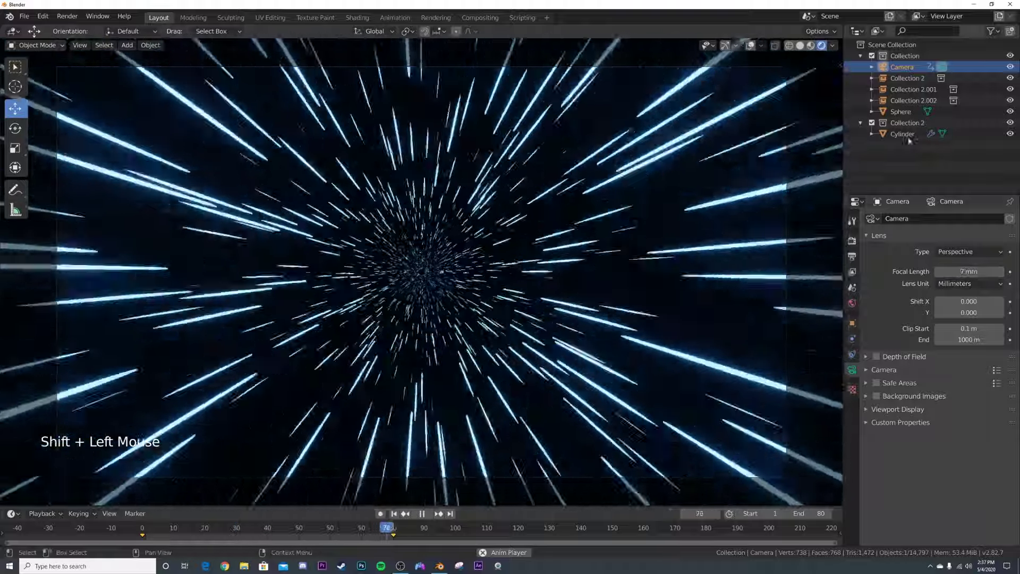
# Set the streak sphere's Y scale to 8.718 during playback, stop the animation and return to the first frame.
pyautogui.click(901, 135)
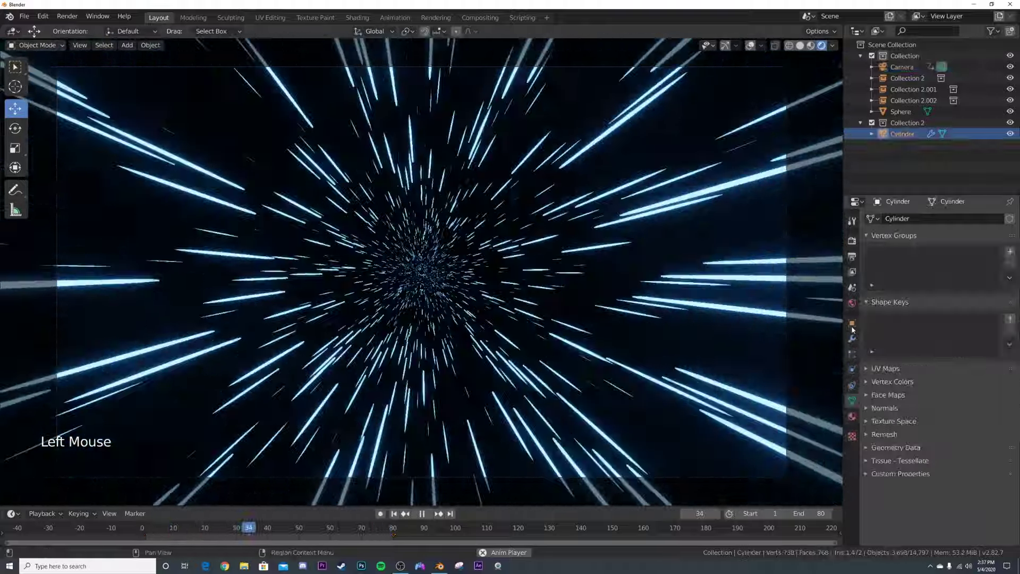
pyautogui.click(852, 323)
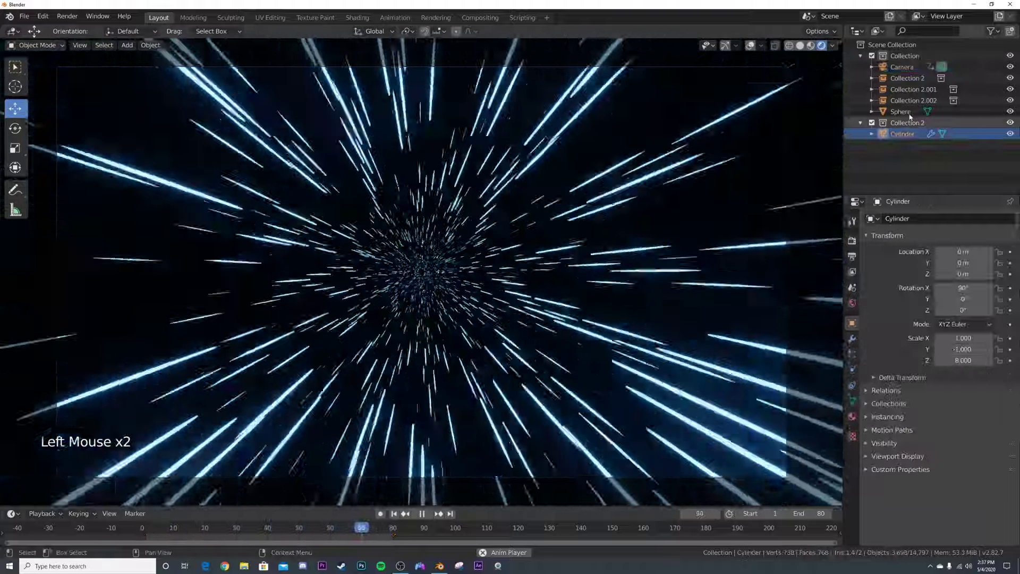
pyautogui.click(901, 112)
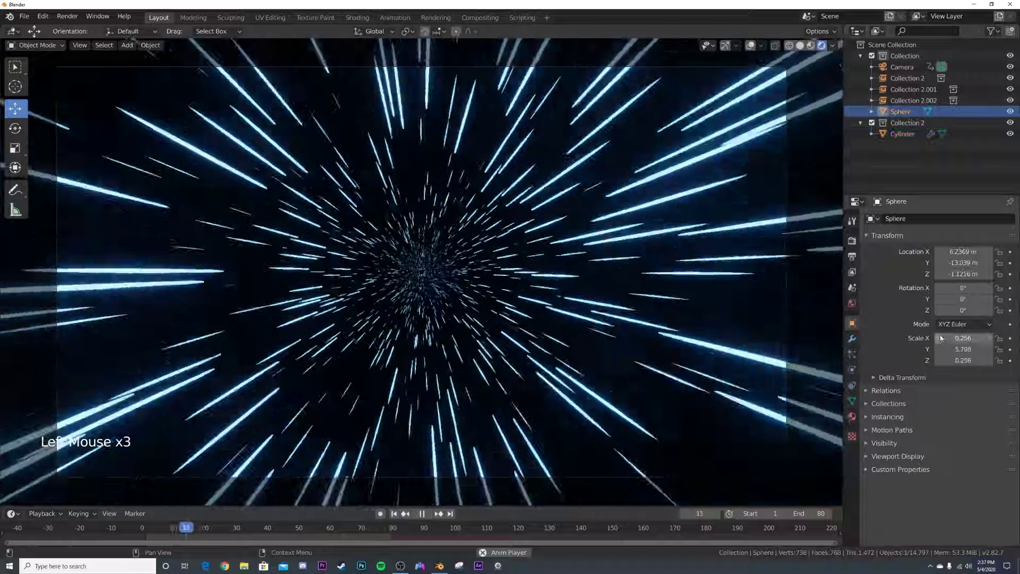
pyautogui.click(938, 349)
pyautogui.moveTo(950, 349); pyautogui.dragTo(999, 349)
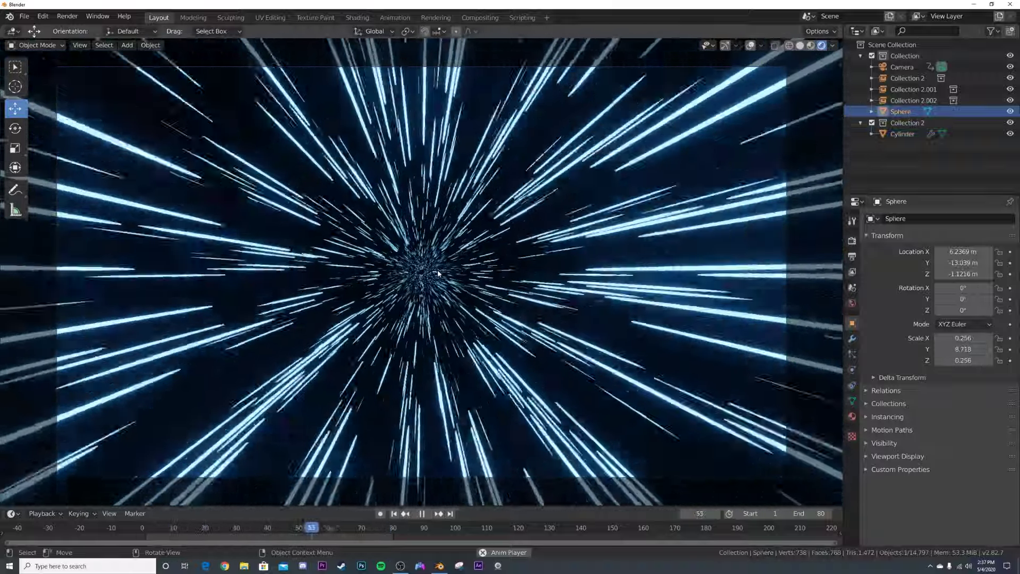
pyautogui.press('space')
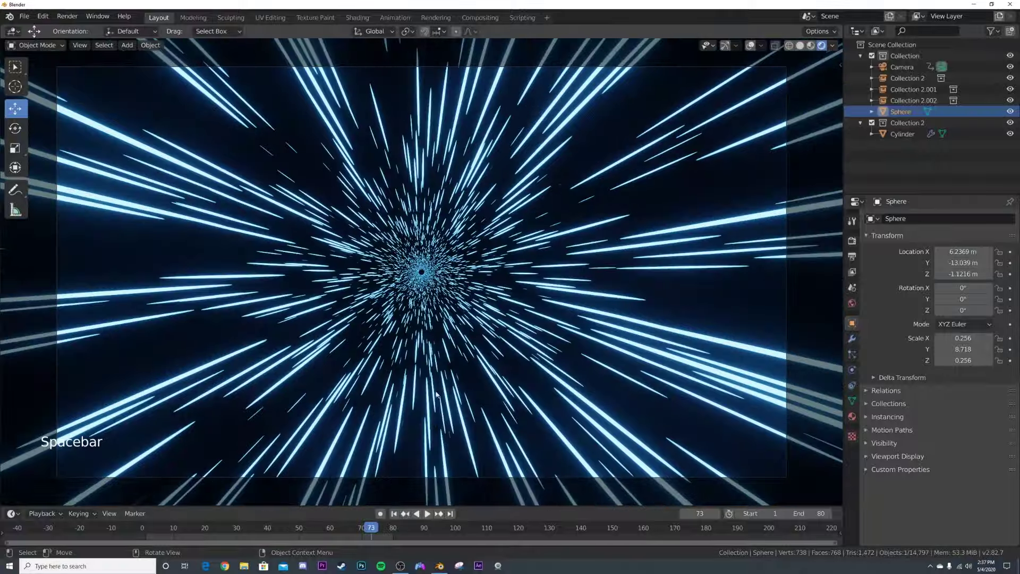
pyautogui.click(393, 514)
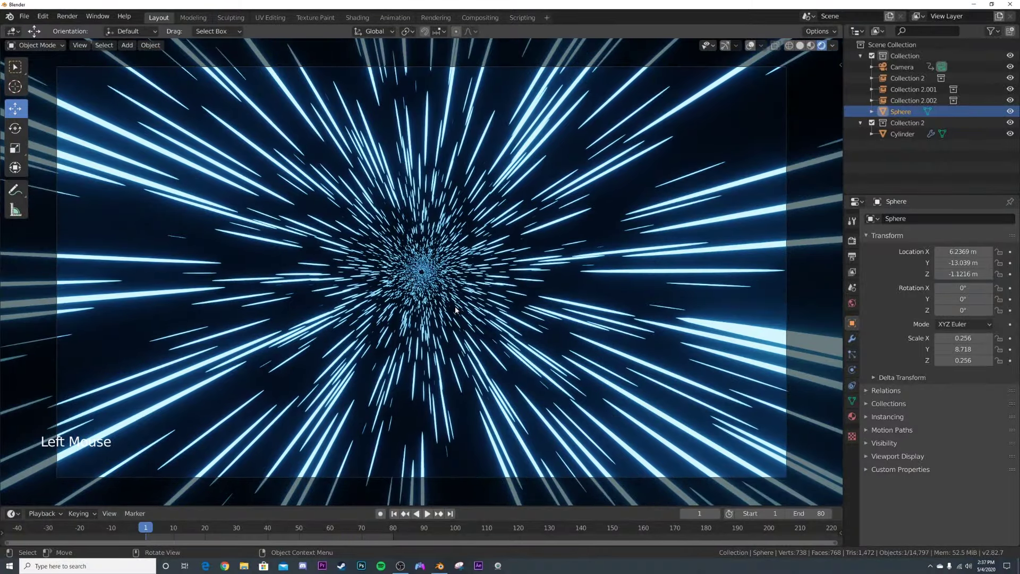
# Leave the camera view for Solid shading outside the tunnel and show the viewport overlays and gizmos again.
pyautogui.scroll(5, 438, 273)
pyautogui.scroll(-1, 437, 272)
pyautogui.scroll(11, 437, 273)
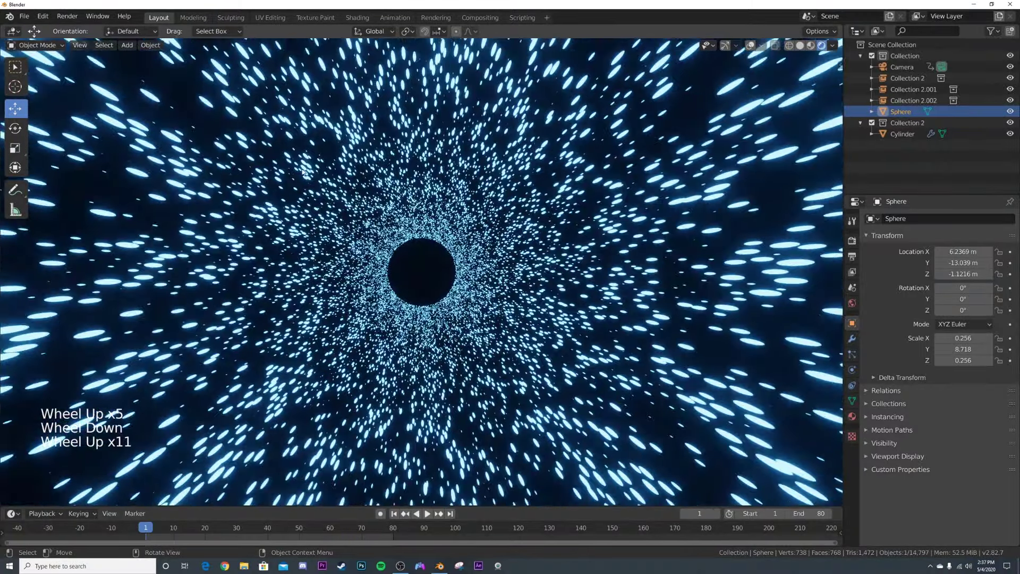
pyautogui.scroll(-12, 372, 405)
pyautogui.press('z')
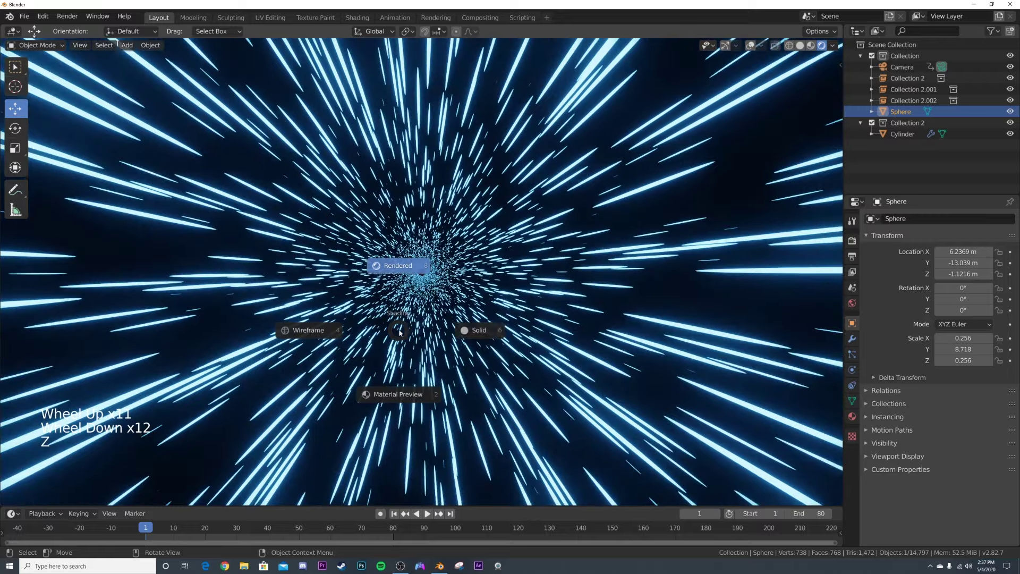
pyautogui.moveTo(457, 328); pyautogui.dragTo(439, 341, button='middle')
pyautogui.scroll(-5, 438, 345)
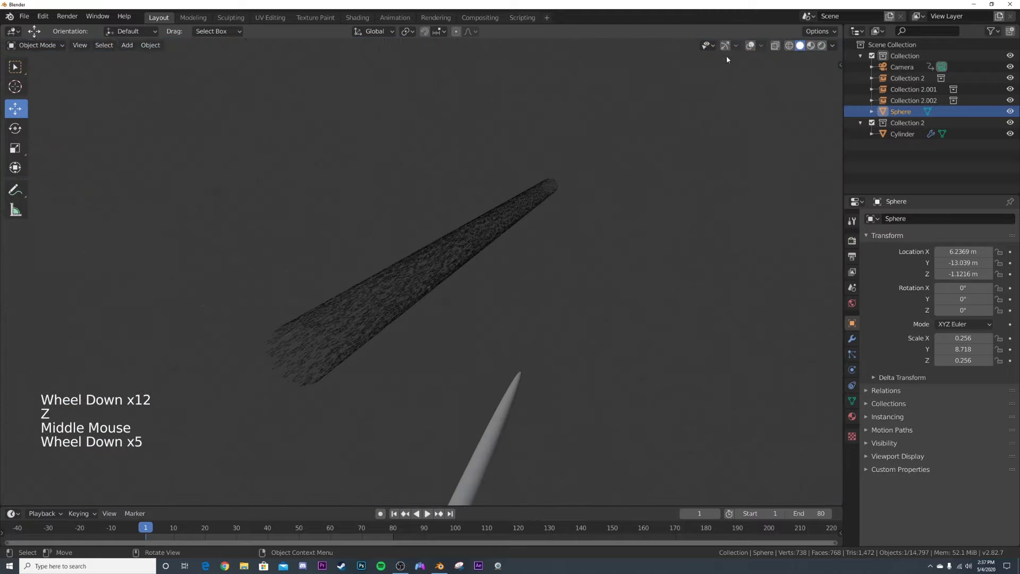
pyautogui.click(751, 46)
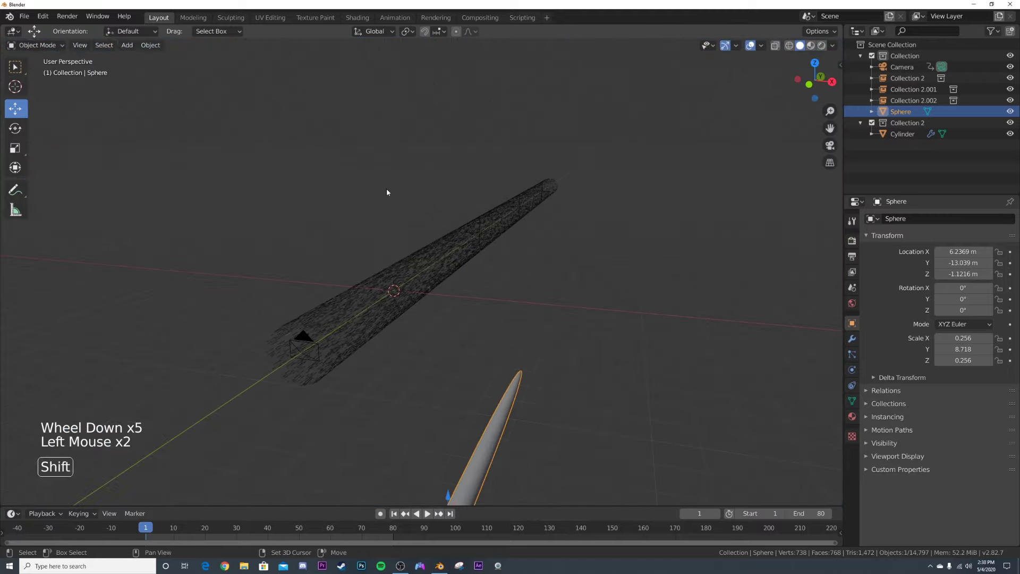
# Add a cube at the world origin and scale it by 8 on all axes.
pyautogui.hotkey('shift', 'a')
pyautogui.moveTo(367, 43)
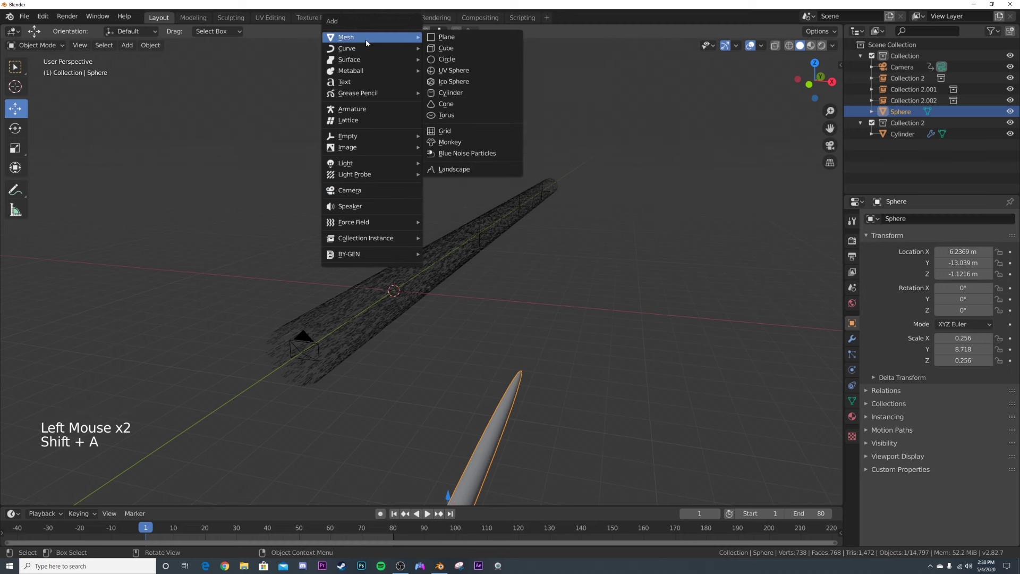
pyautogui.click(444, 48)
pyautogui.press('s')
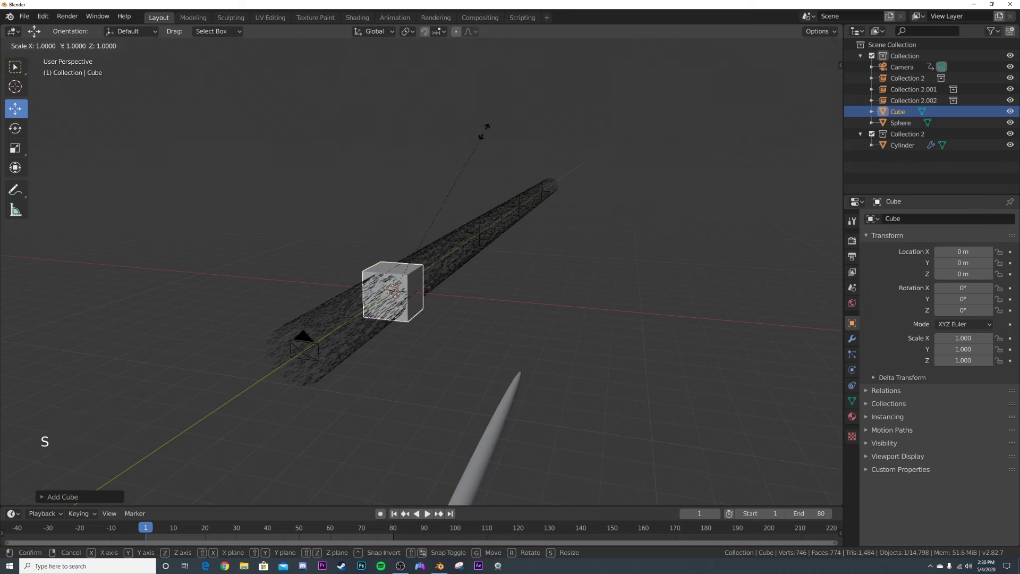
pyautogui.press('8')
pyautogui.press('Return')
pyautogui.moveTo(484, 133); pyautogui.dragTo(459, 230, button='middle')
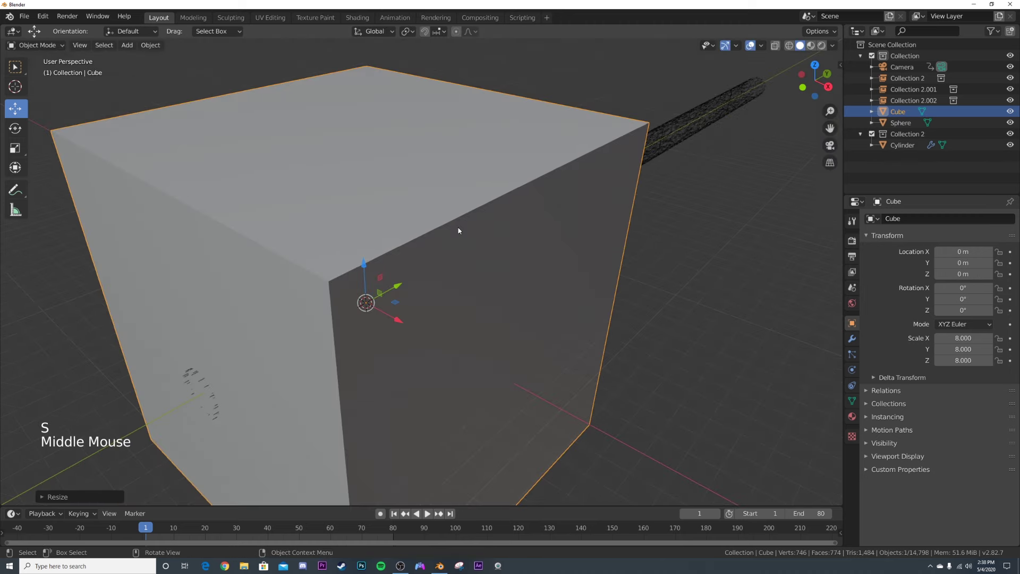
# Move the cube into Collection 2 and look through the camera with Rendered shading.
pyautogui.press('m')
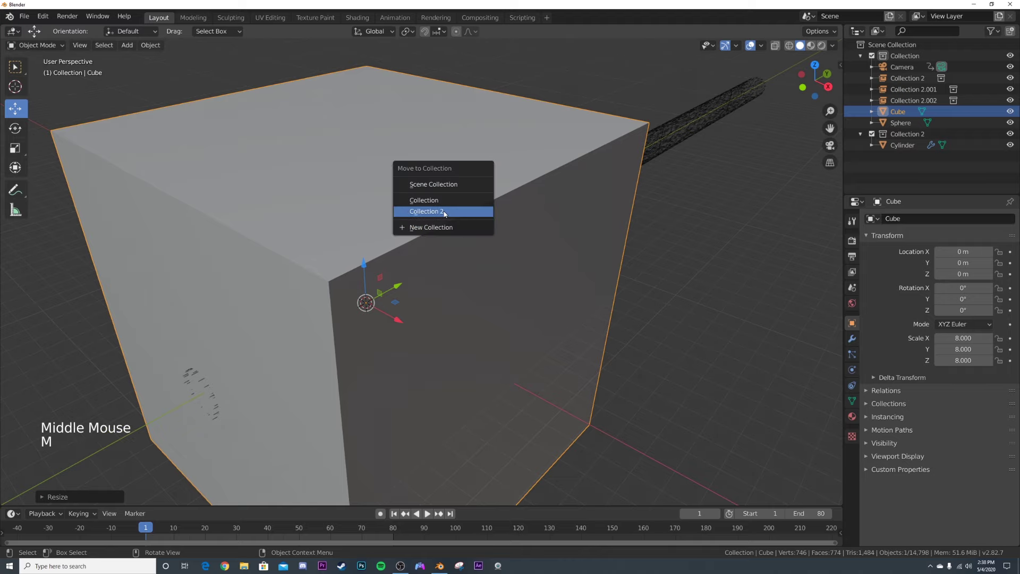
pyautogui.click(445, 212)
pyautogui.moveTo(445, 213); pyautogui.dragTo(557, 264, button='middle')
pyautogui.press('KP_0')
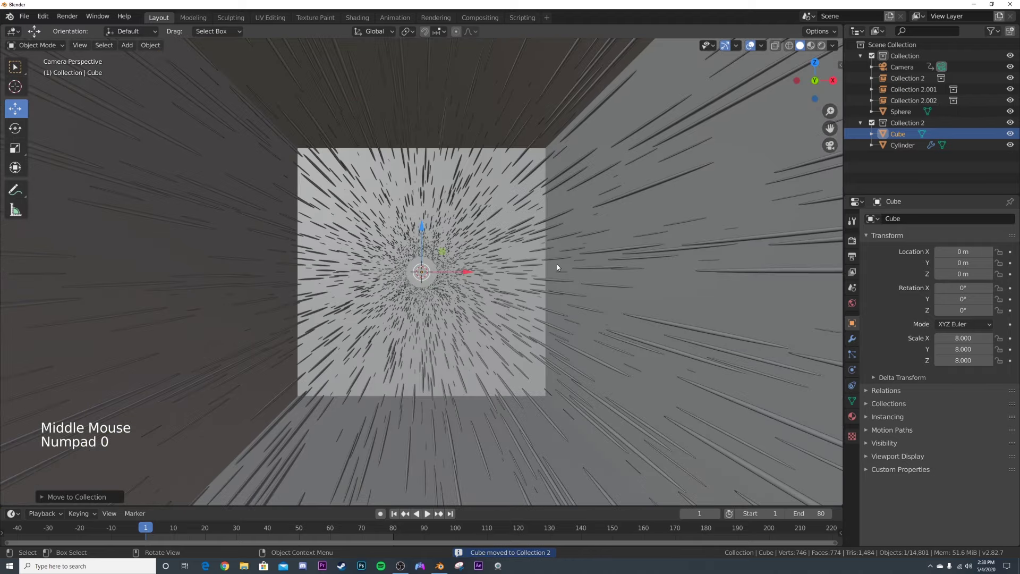
pyautogui.press('z')
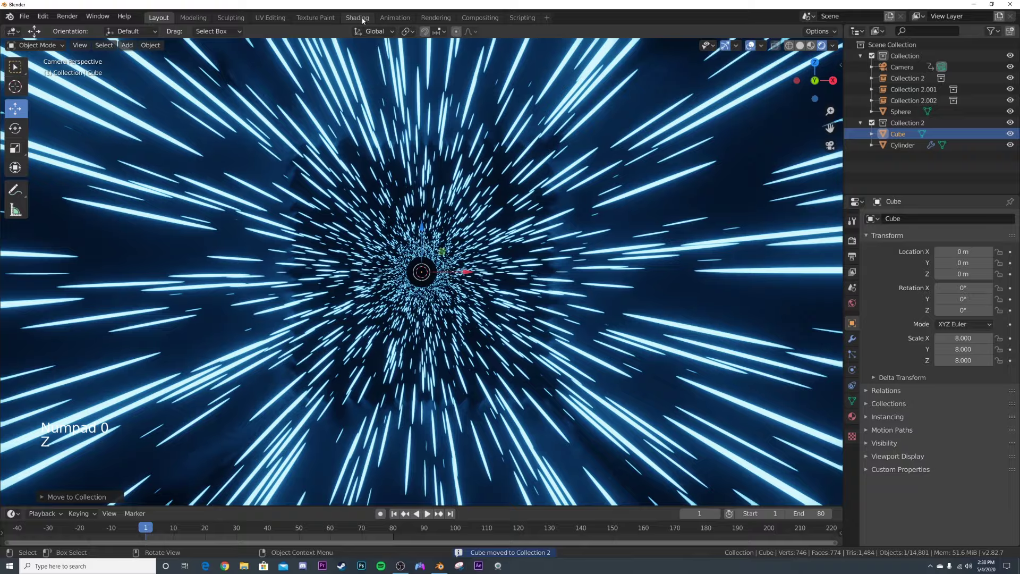
# Switch to the Shading workspace and show its viewport through the camera with Rendered shading.
pyautogui.click(362, 21)
pyautogui.press('KP_0')
pyautogui.press('z')
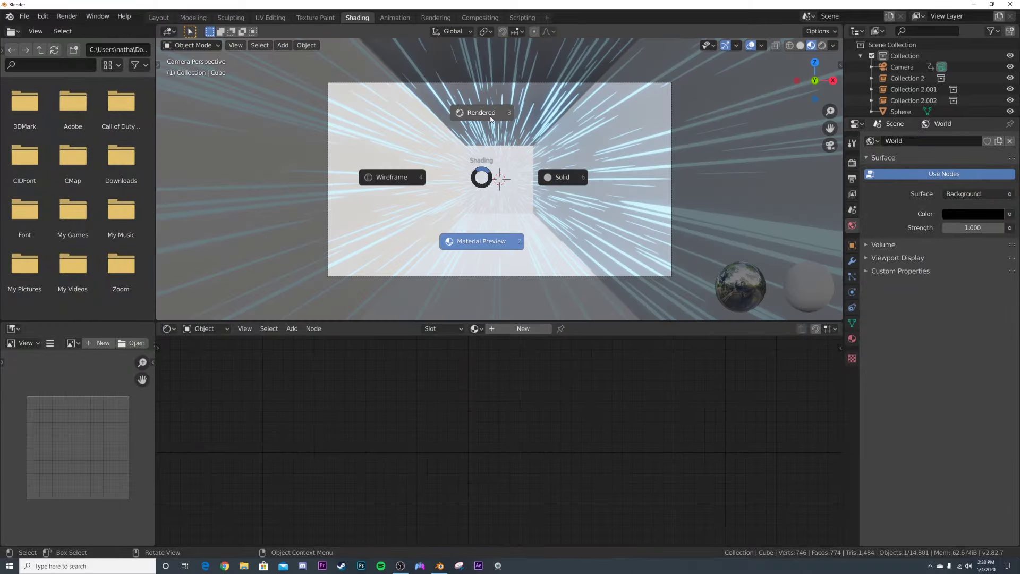
pyautogui.click(490, 118)
pyautogui.moveTo(490, 118); pyautogui.dragTo(665, 189, button='middle')
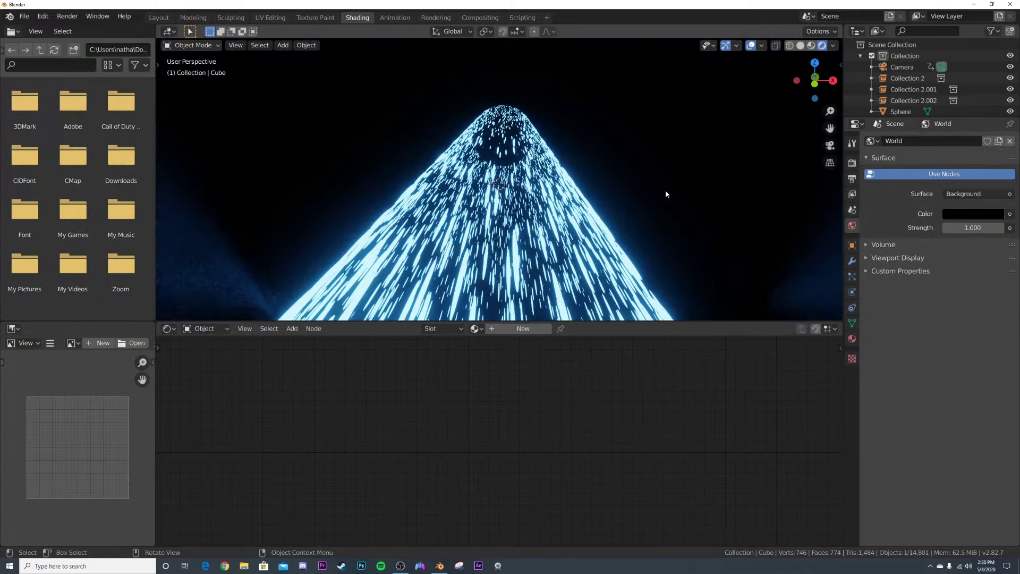
pyautogui.press('KP_0')
# Create a new material for the cube and replace its default shader with a Principled Volume node connected to the material output's Volume.
pyautogui.click(523, 329)
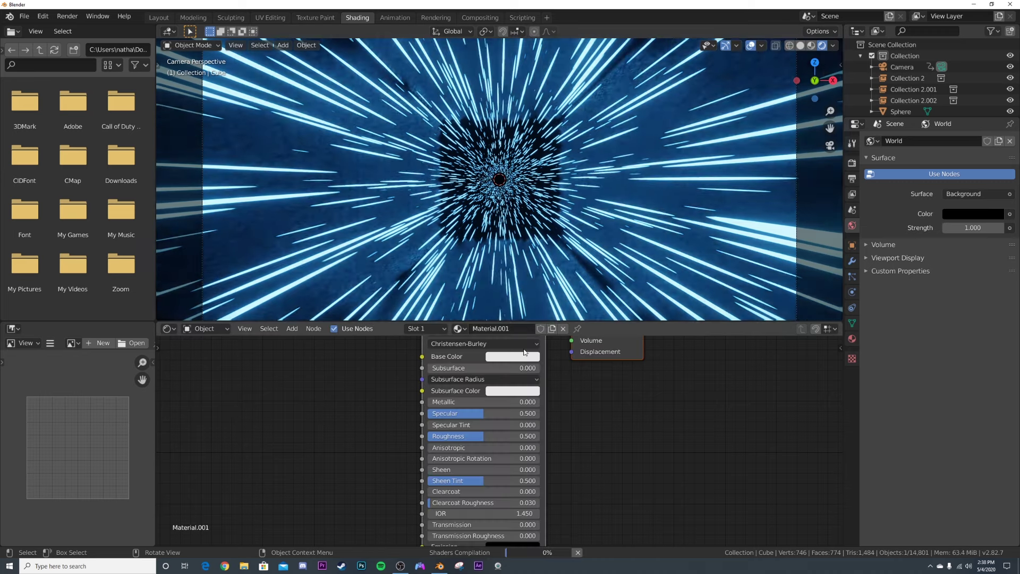
pyautogui.press('x')
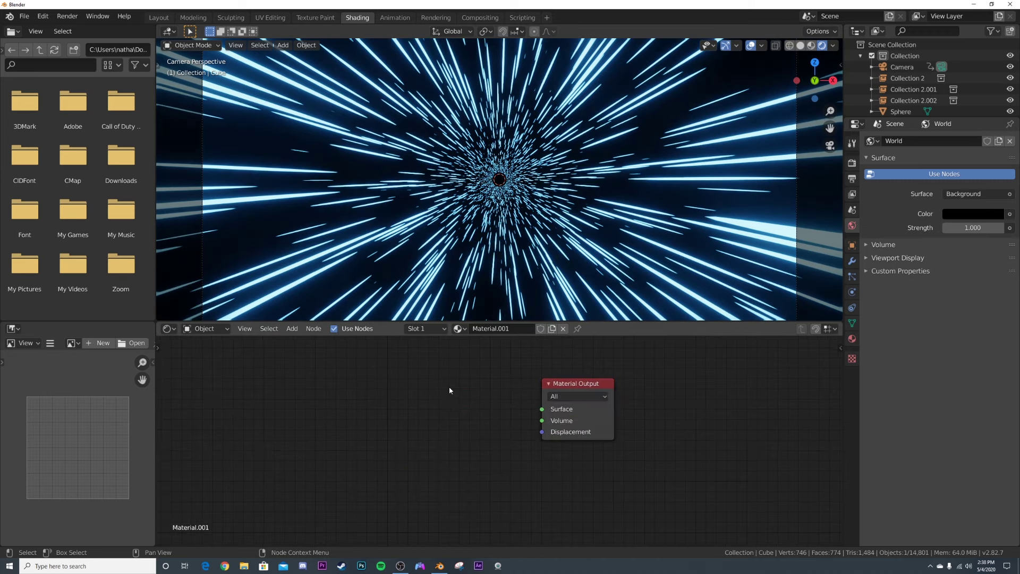
pyautogui.hotkey('shift', 'a')
pyautogui.click(450, 389)
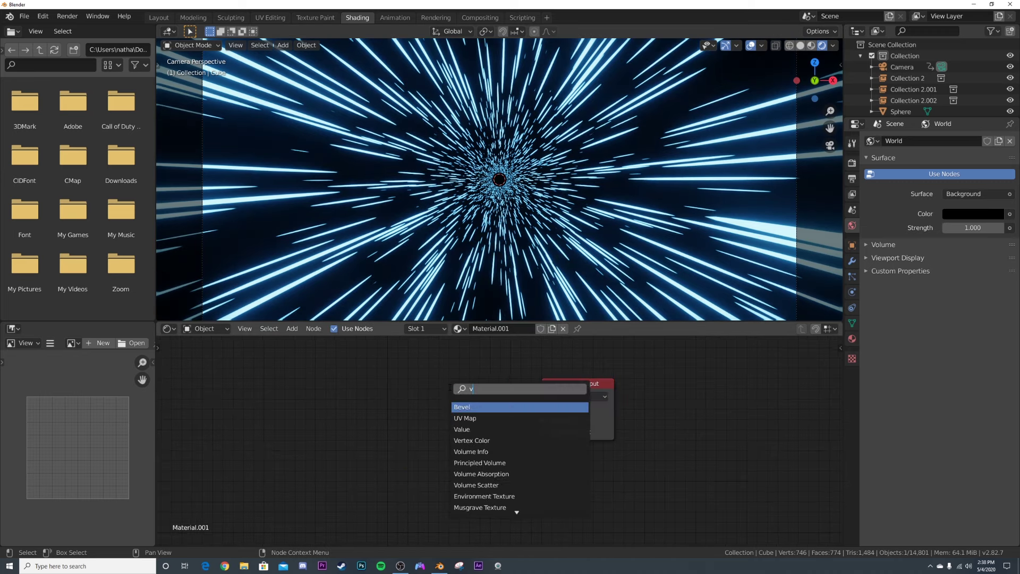
pyautogui.click(479, 418)
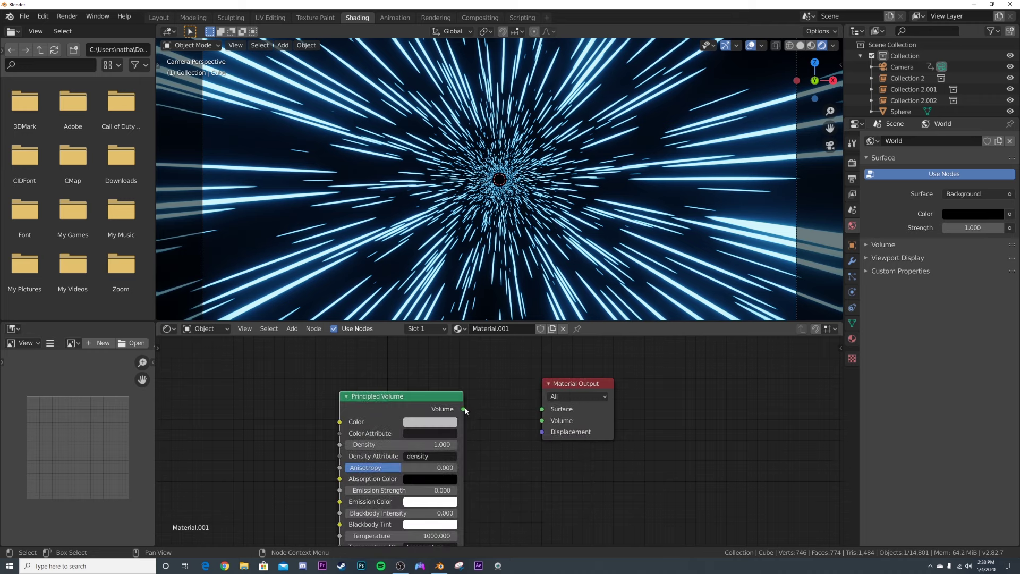
pyautogui.moveTo(545, 421); pyautogui.dragTo(545, 422)
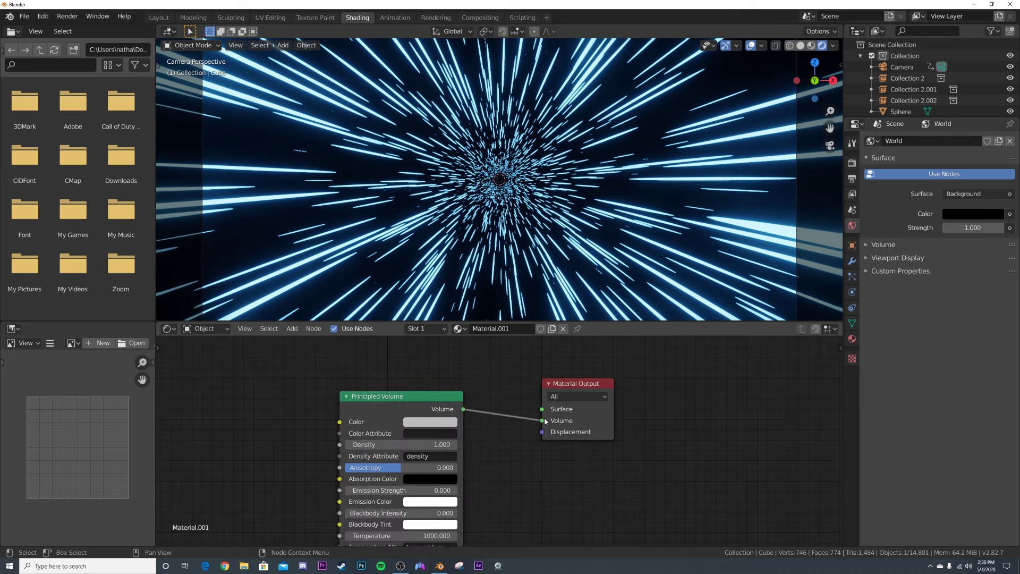
# Lower the cube's Principled Volume density to 0.530.
pyautogui.scroll(-2, 494, 193)
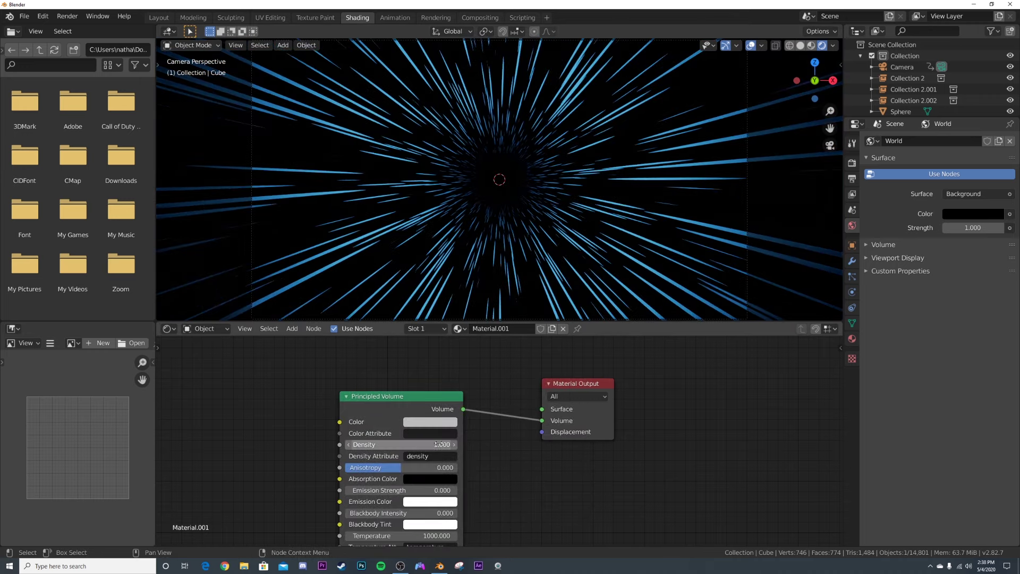
pyautogui.moveTo(401, 444); pyautogui.dragTo(367, 444)
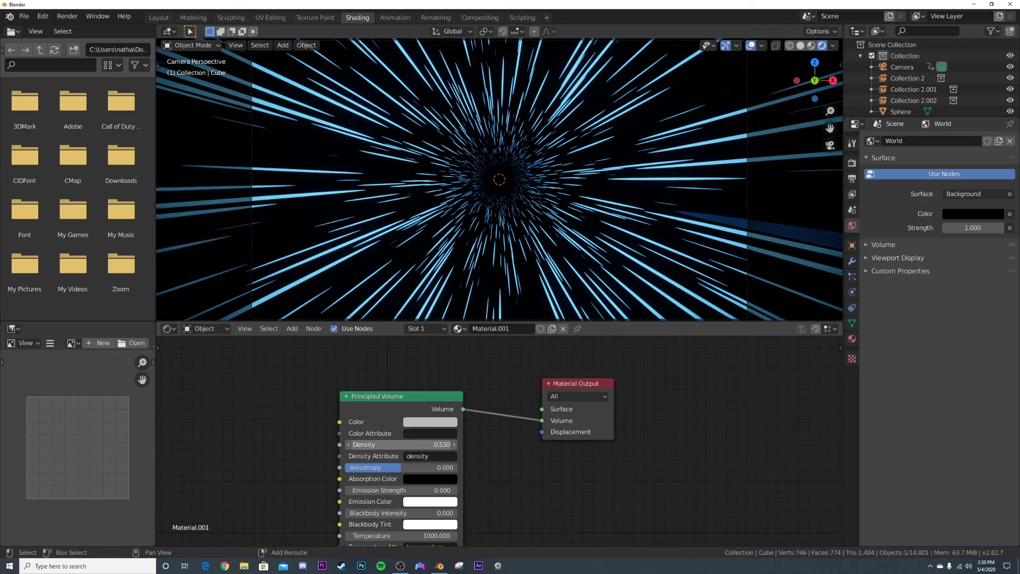
# Select the streak sphere and raise its Emission strength to 32.300.
pyautogui.scroll(-3, 935, 102)
pyautogui.click(900, 72)
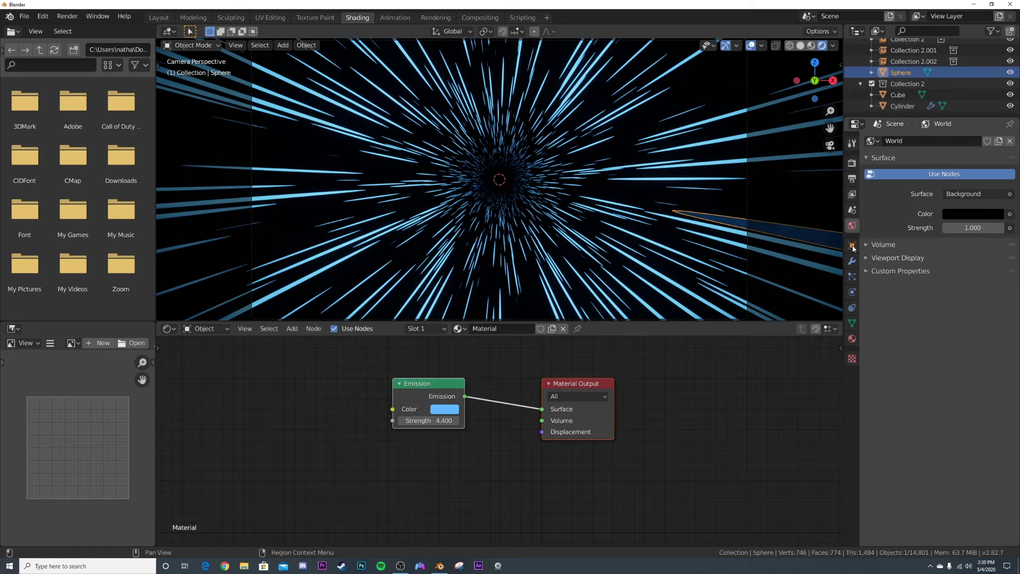
pyautogui.moveTo(415, 422); pyautogui.dragTo(494, 422)
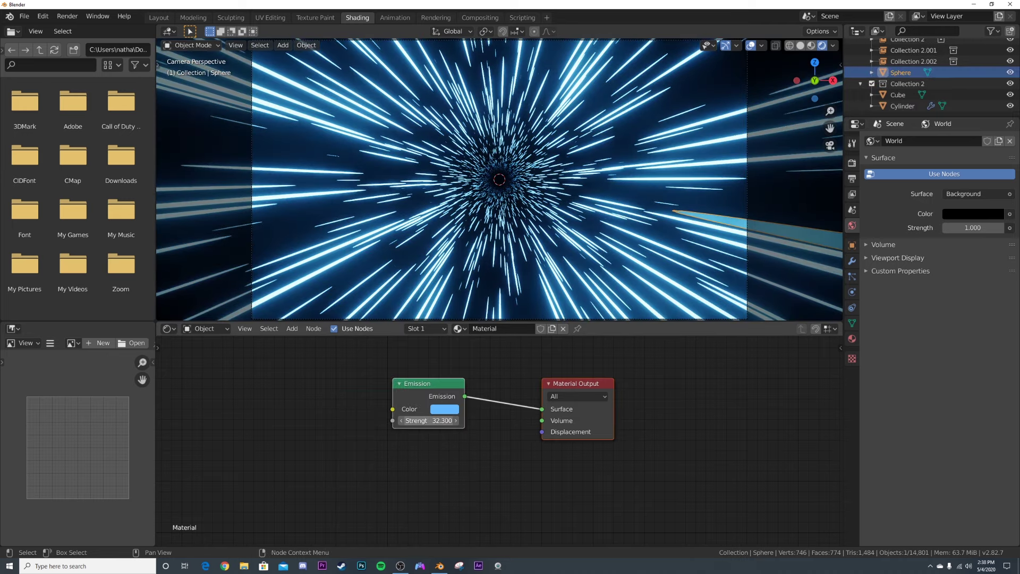
# Return to the Layout workspace, play the animation and hide the viewport gizmos and overlays.
pyautogui.click(158, 18)
pyautogui.scroll(-3, 589, 303)
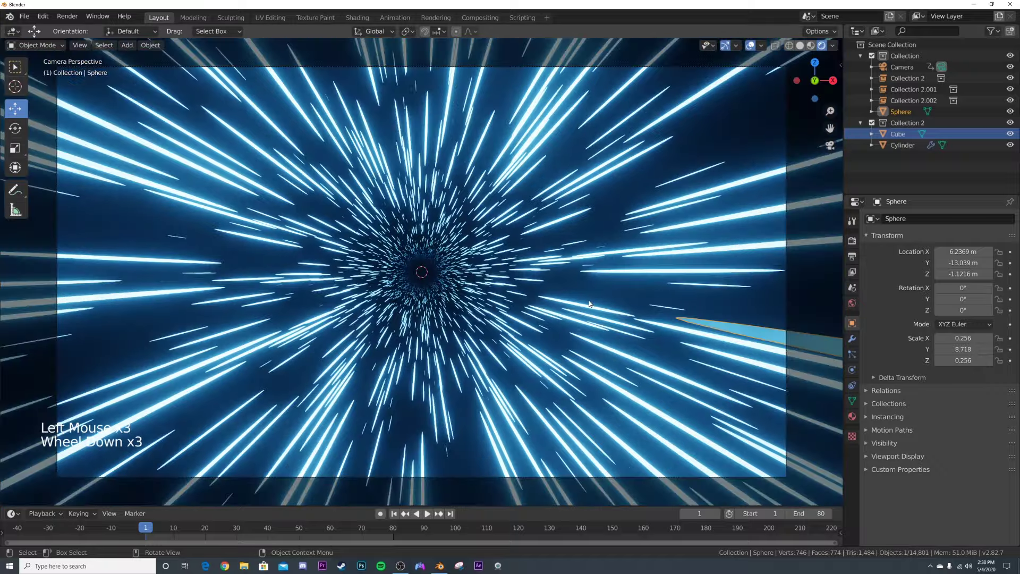
pyautogui.press('space')
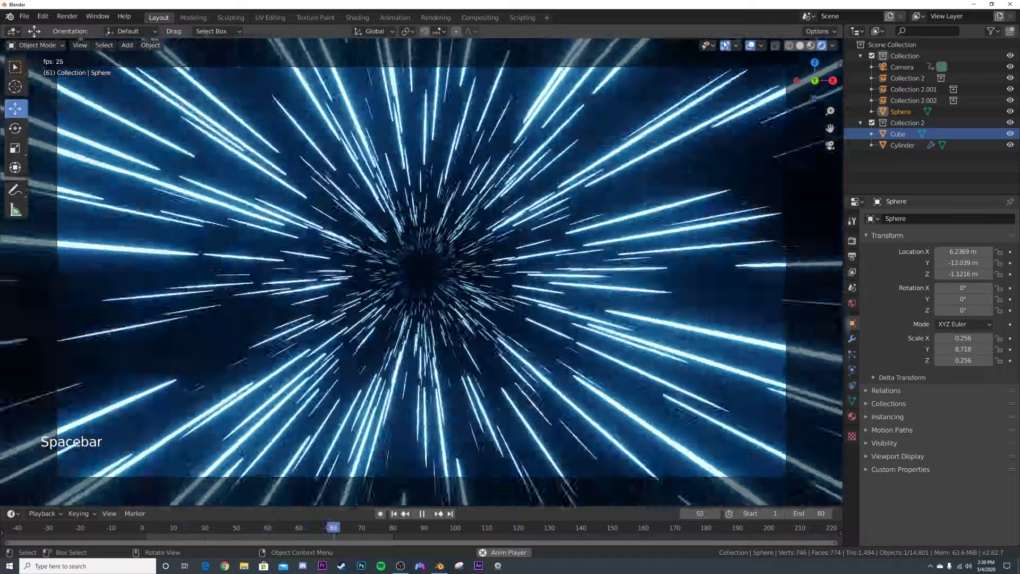
pyautogui.click(725, 45)
pyautogui.click(750, 46)
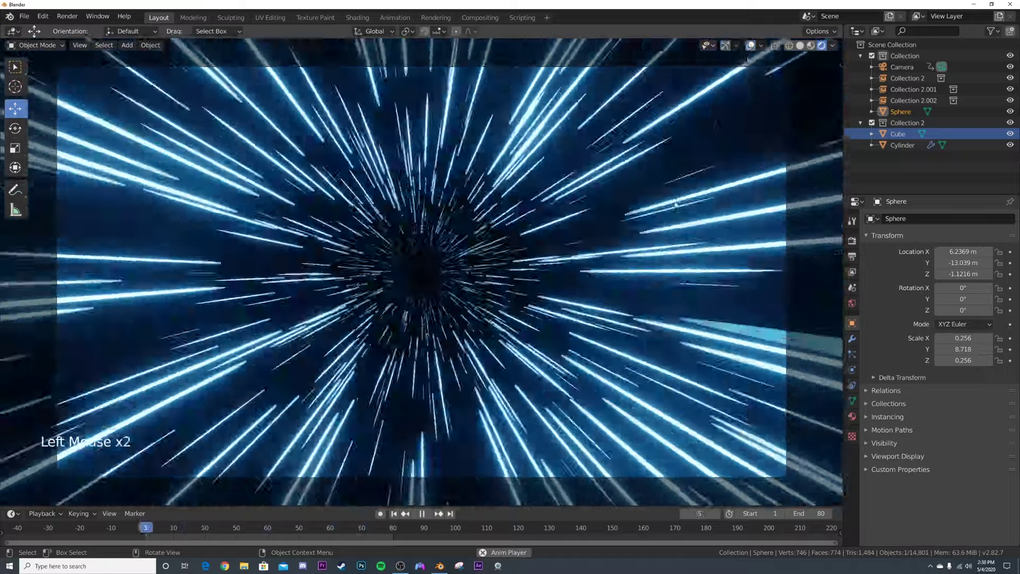